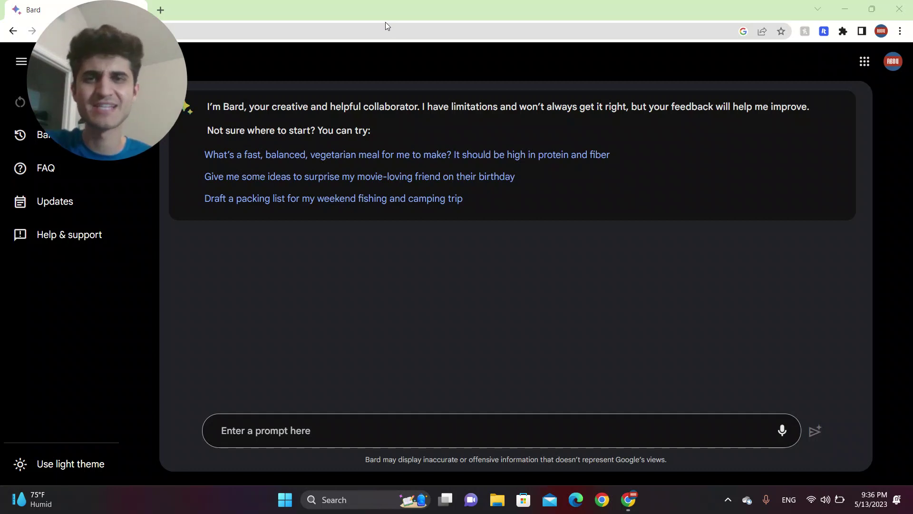
- Send the prompt 'can you create me a powerpoint or a google slides presentation about games and their prices'
left_click_drag(133, 104, 798, 310)
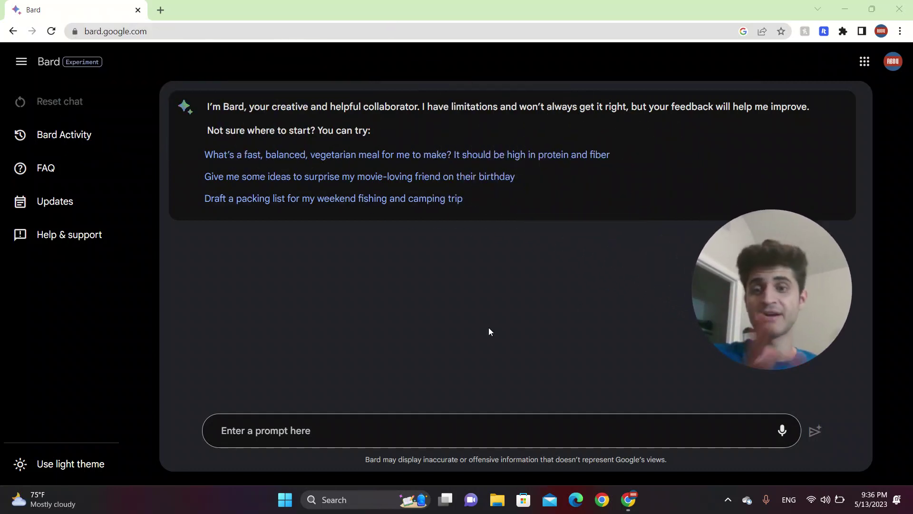
left_click(279, 431)
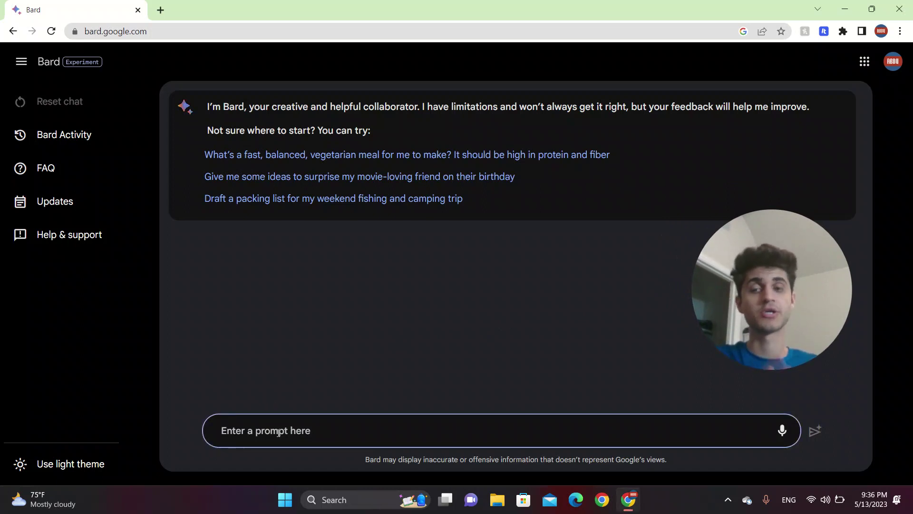
type("c")
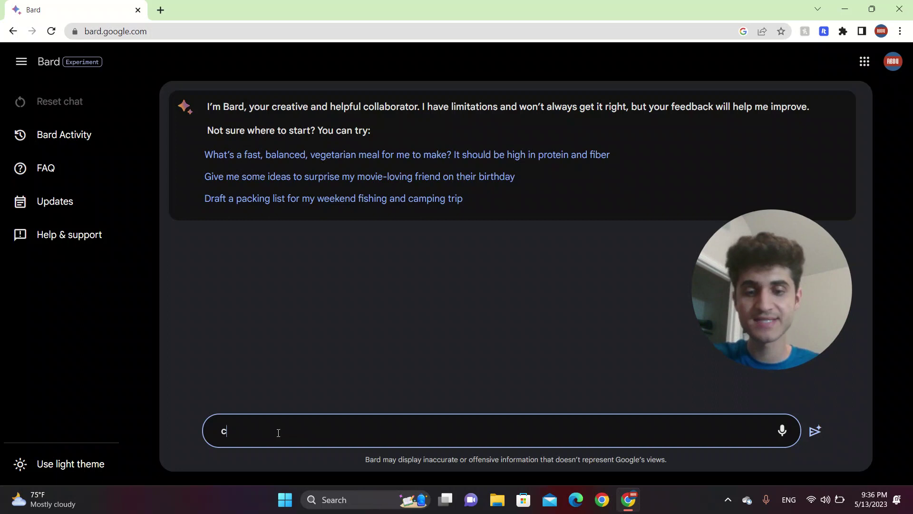
type("an you create ")
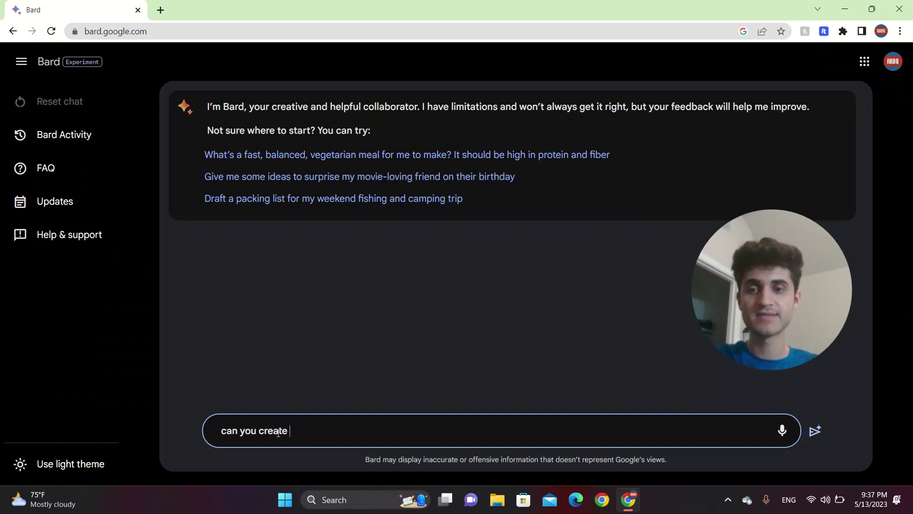
type("me a powerpoin")
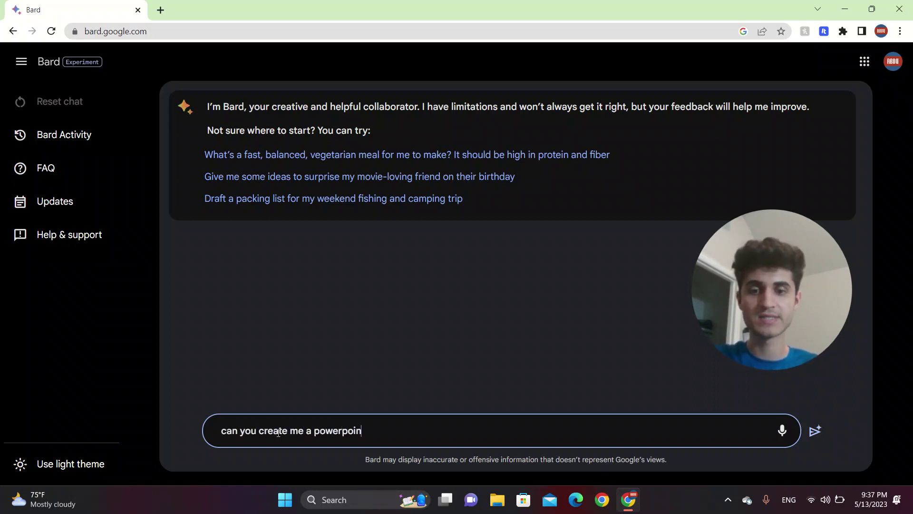
type("t or a googl")
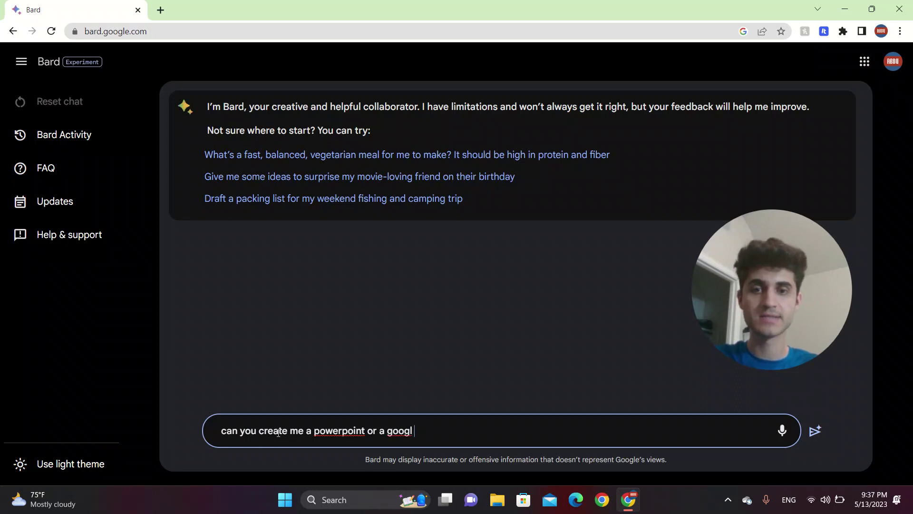
type("e slides presenta")
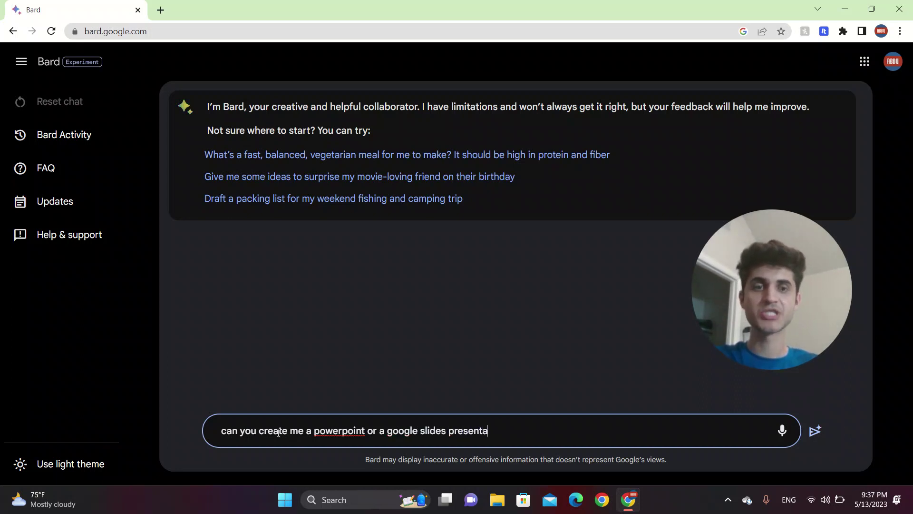
type("tion with")
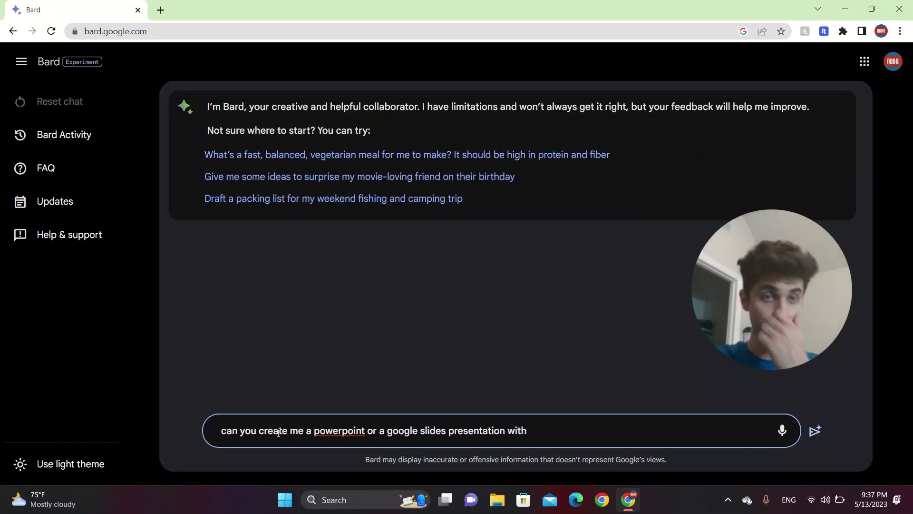
key("BackSpace")
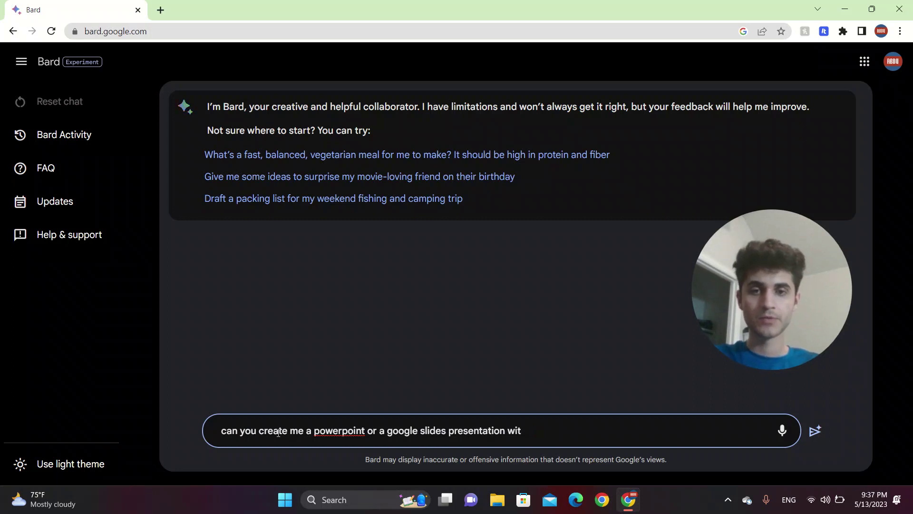
key("BackSpace")
key("BackSpace")
key("BackSpace")
type("about")
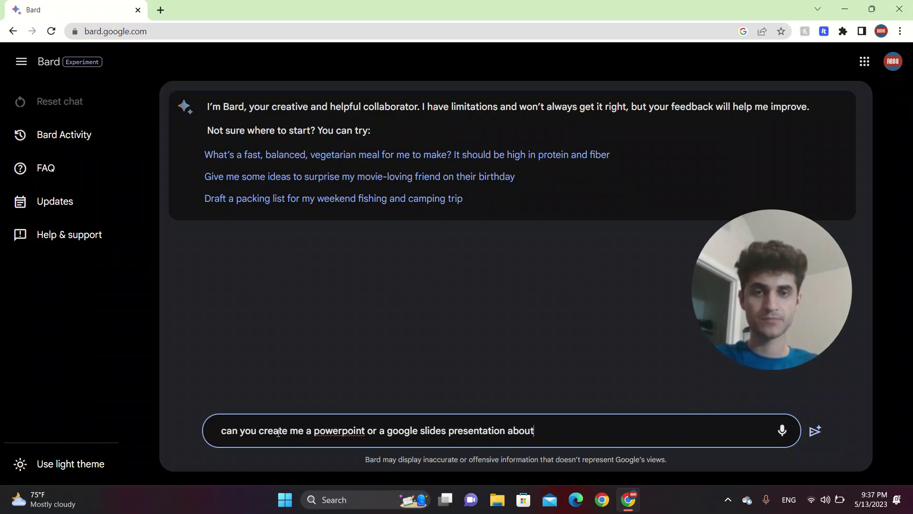
type(" games and their")
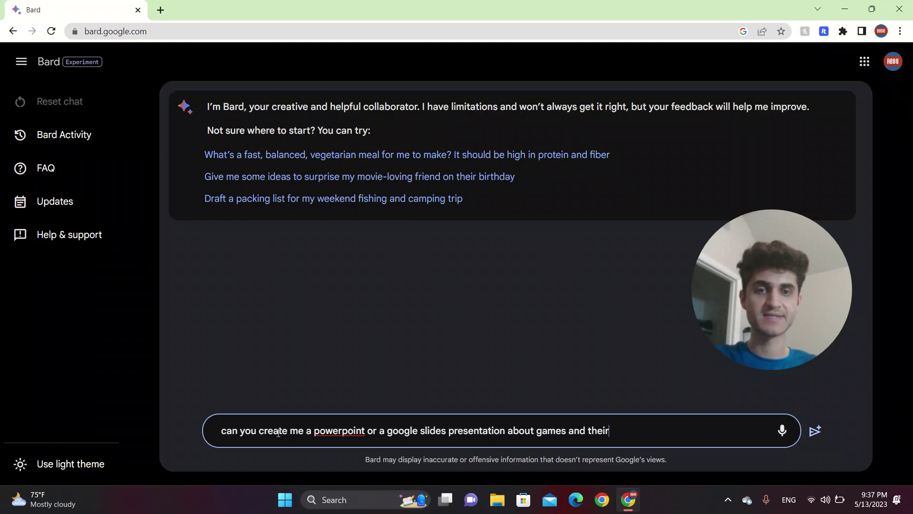
type(" prices")
key("Return")
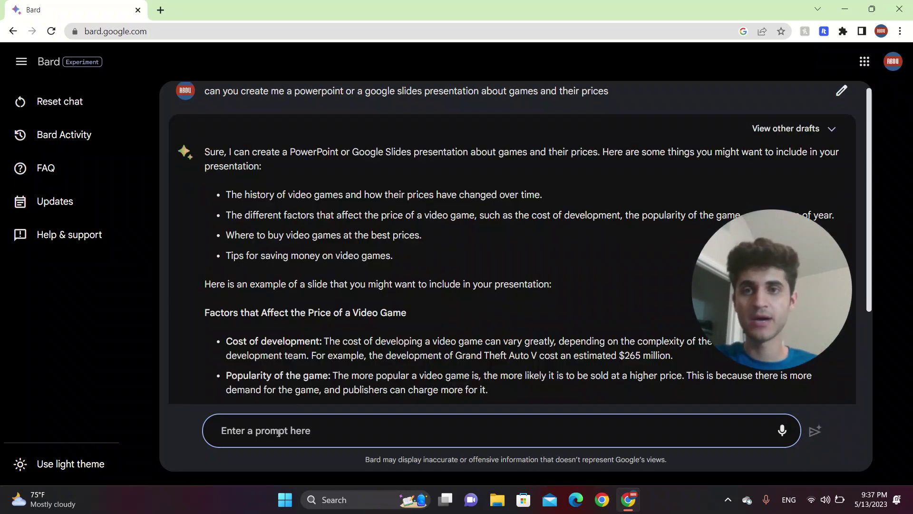
- Read Bard's suggested topics, highlighting the price history and price factors topics
left_click_drag(760, 281, 818, 288)
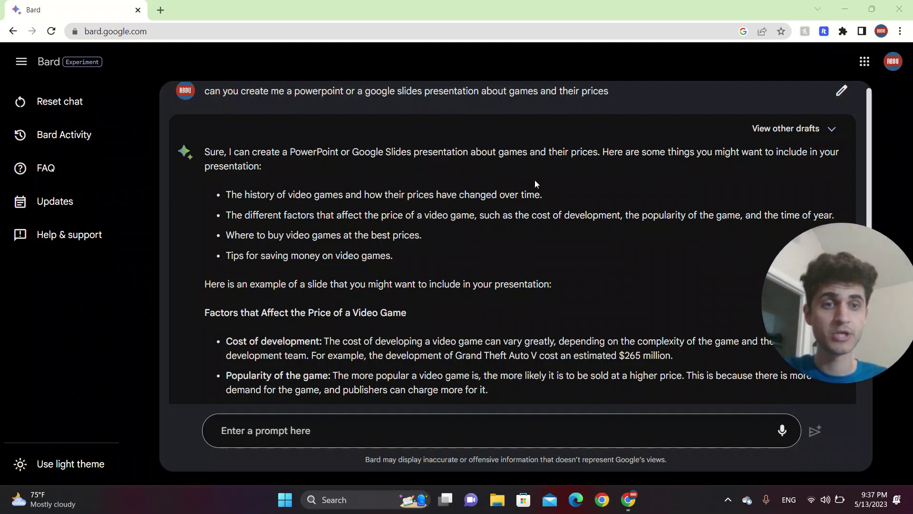
scroll(515, 256, "down", 1)
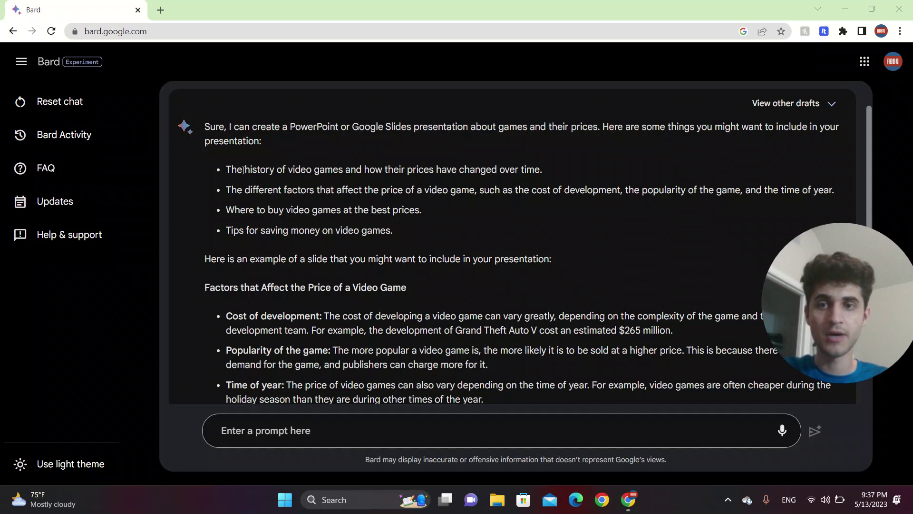
left_click_drag(231, 169, 334, 190)
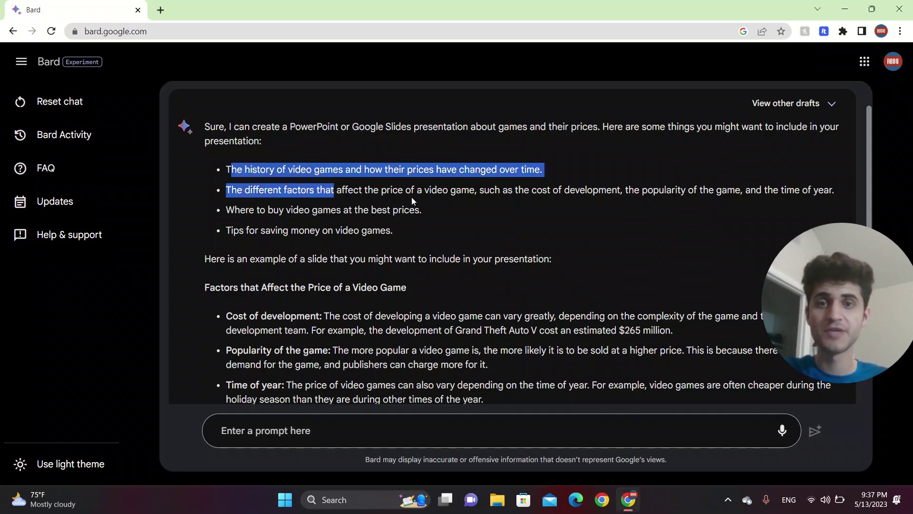
left_click_drag(244, 190, 336, 209)
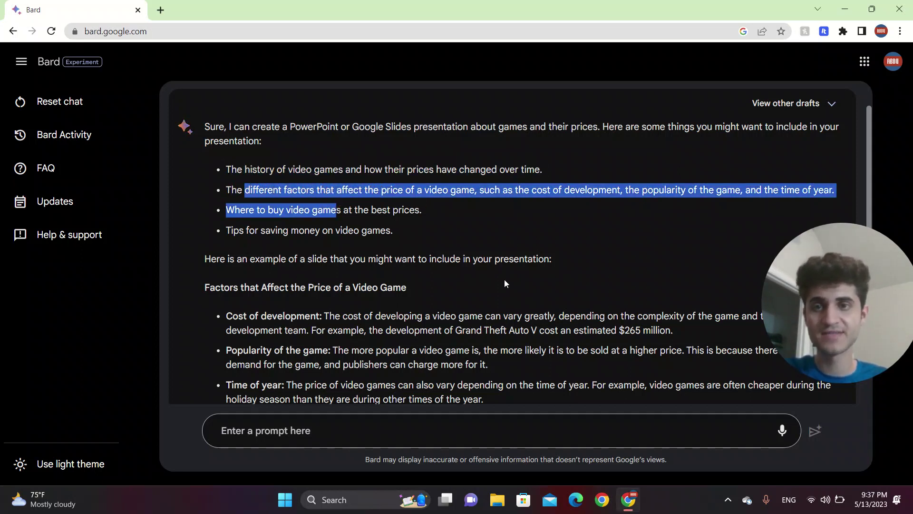
scroll(505, 284, "down", 1)
left_click(317, 197)
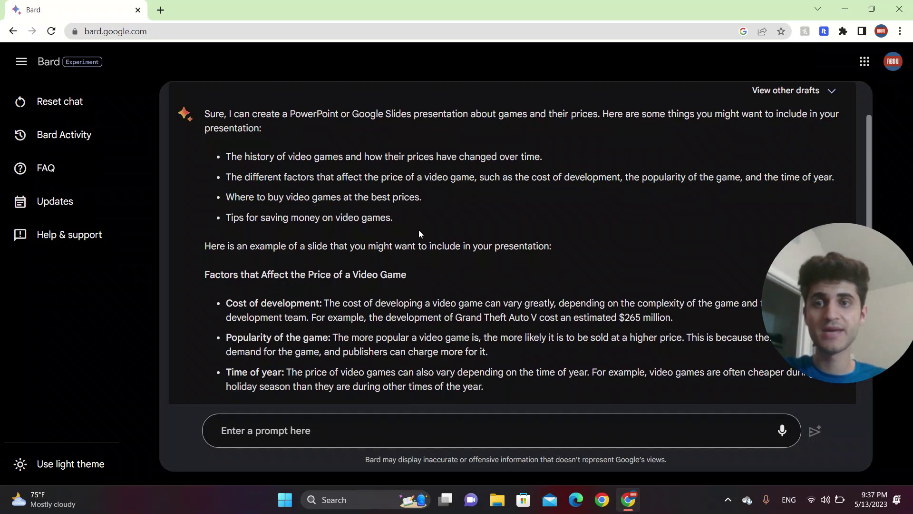
scroll(418, 230, "down", 2)
scroll(419, 230, "up", 3)
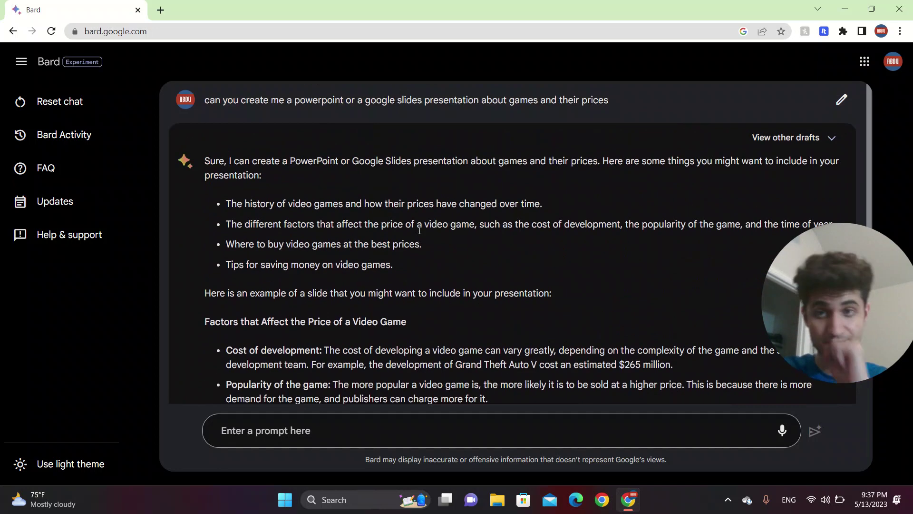
scroll(420, 230, "down", 1)
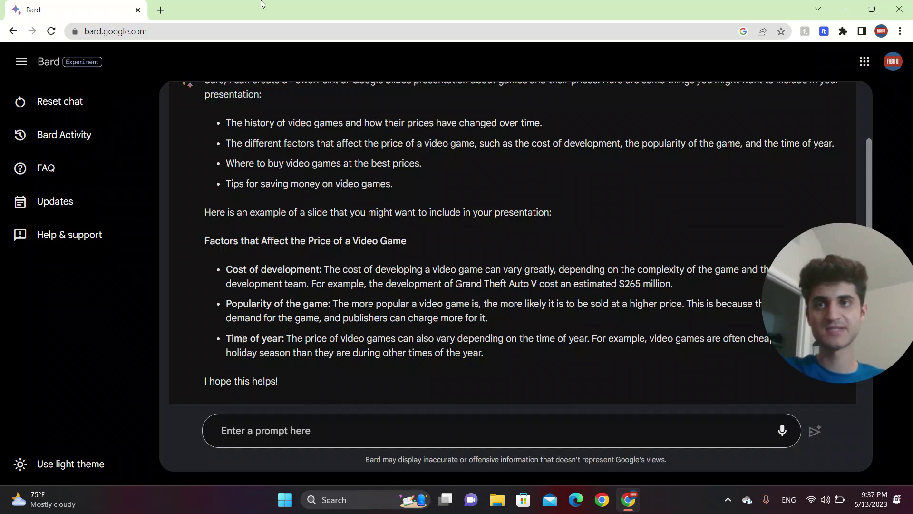
- Open a new browser tab with 'google slides' typed, then return to the Bard chat
left_click(161, 10)
type("google ")
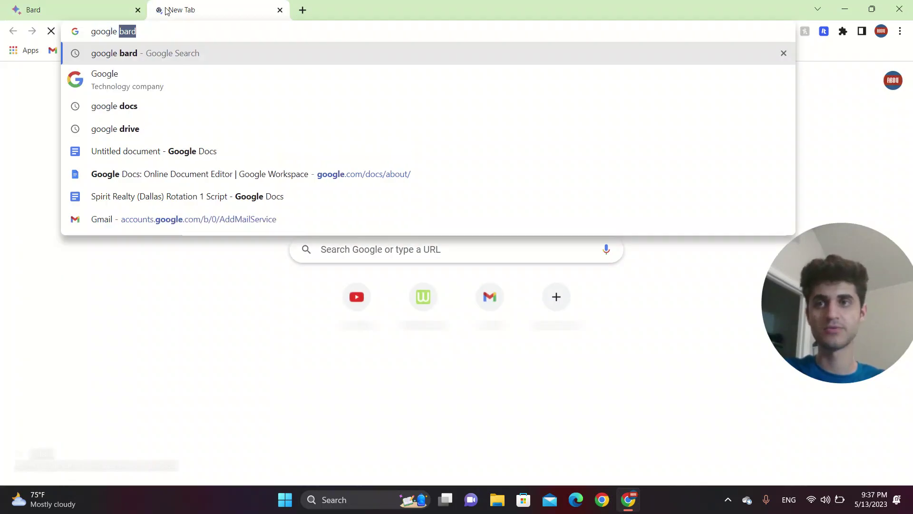
type("slides")
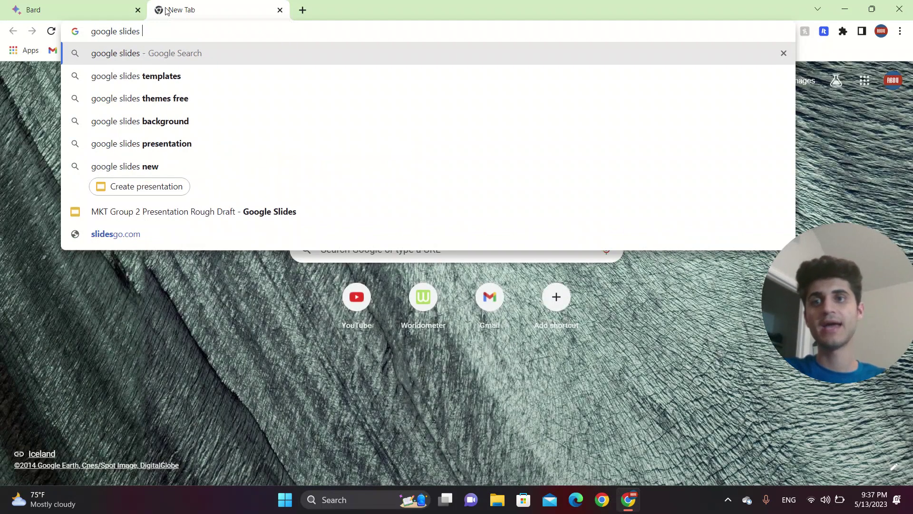
left_click(71, 10)
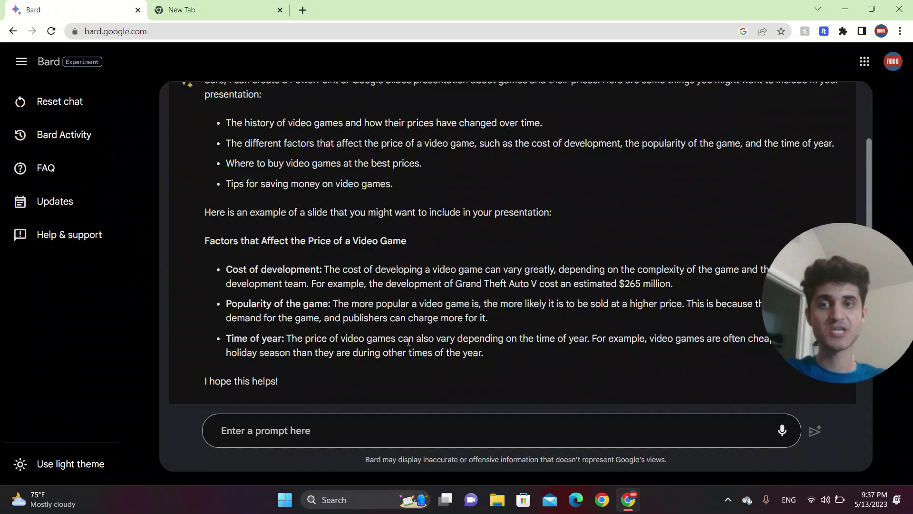
scroll(350, 290, "up", 1)
left_click_drag(236, 149, 412, 162)
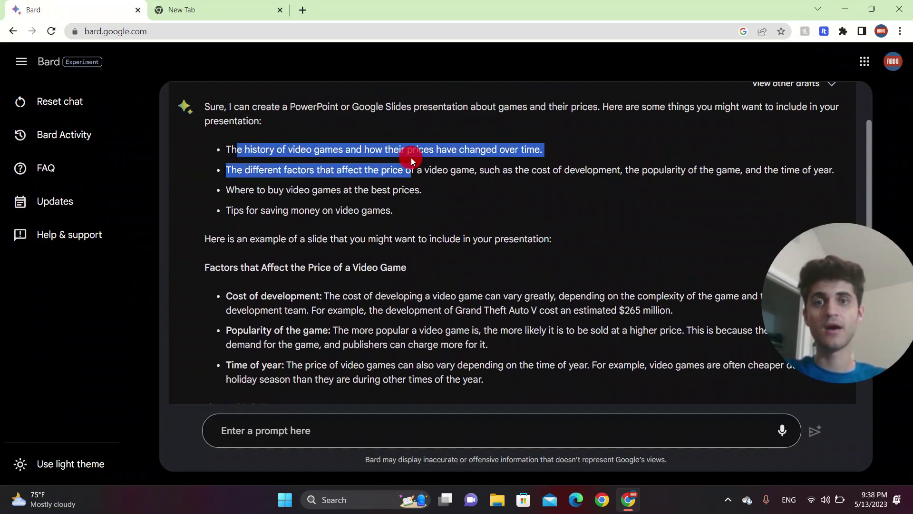
left_click(502, 157)
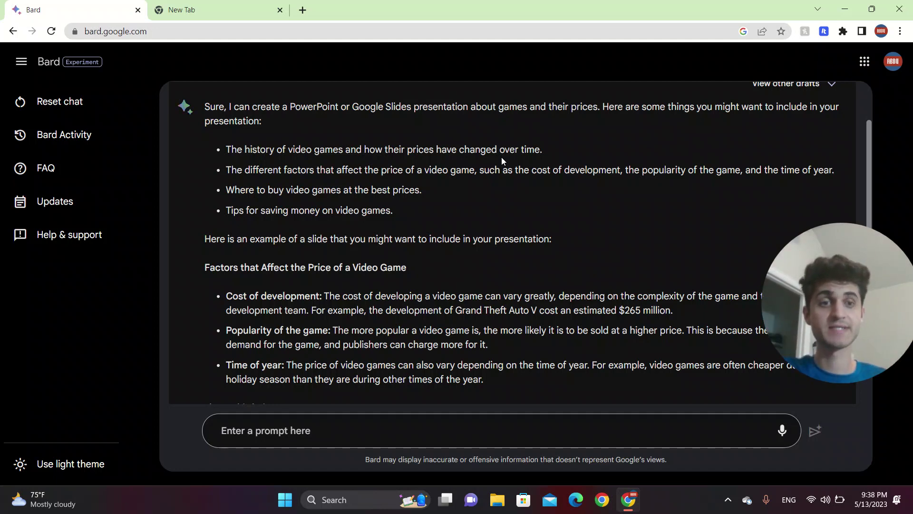
scroll(418, 198, "down", 1)
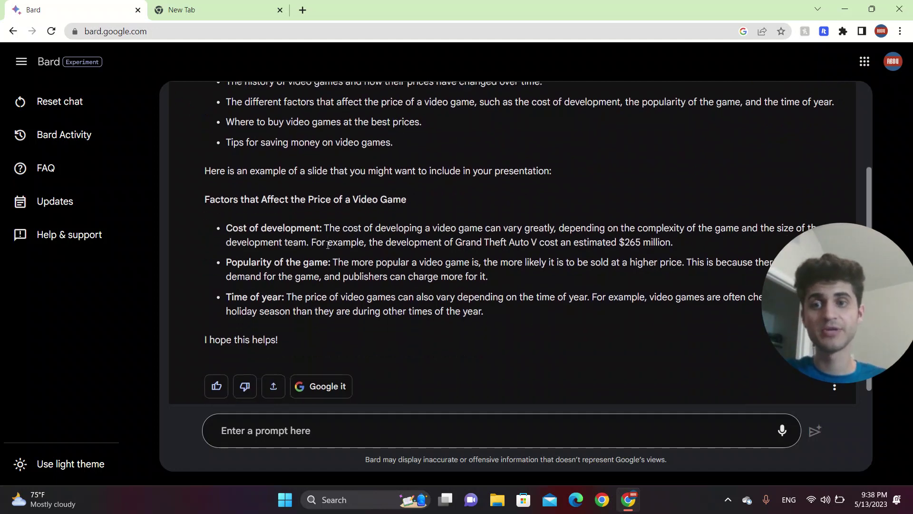
left_click(225, 228)
left_click_drag(226, 228, 338, 228)
left_click(232, 243)
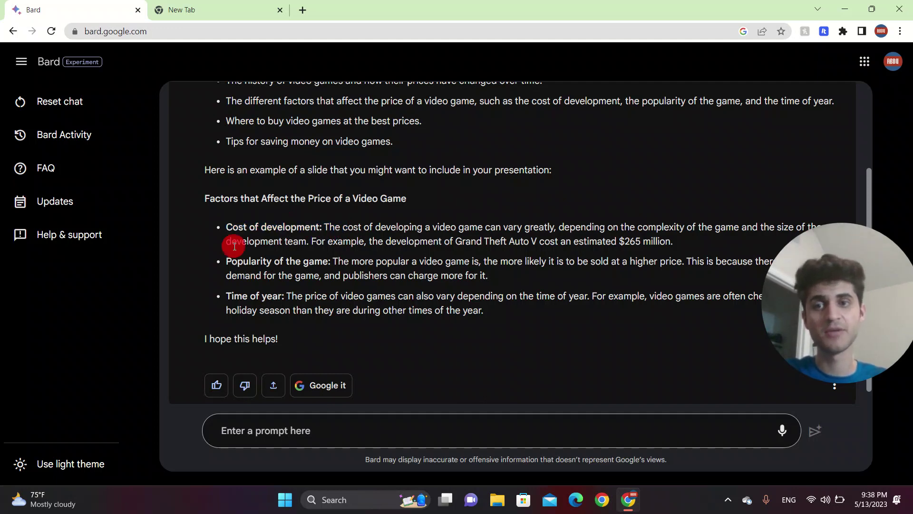
left_click_drag(226, 261, 351, 275)
left_click_drag(227, 296, 484, 312)
left_click(443, 326)
scroll(443, 328, "down", 1)
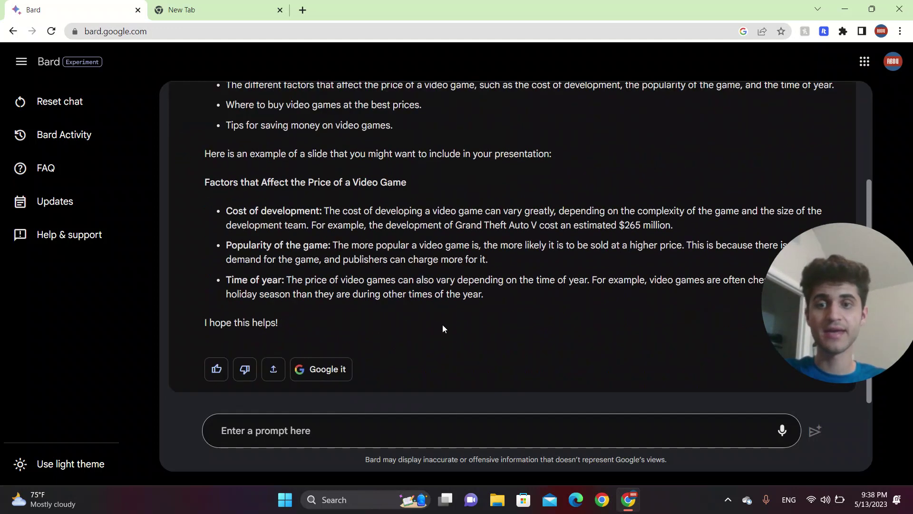
left_click(288, 430)
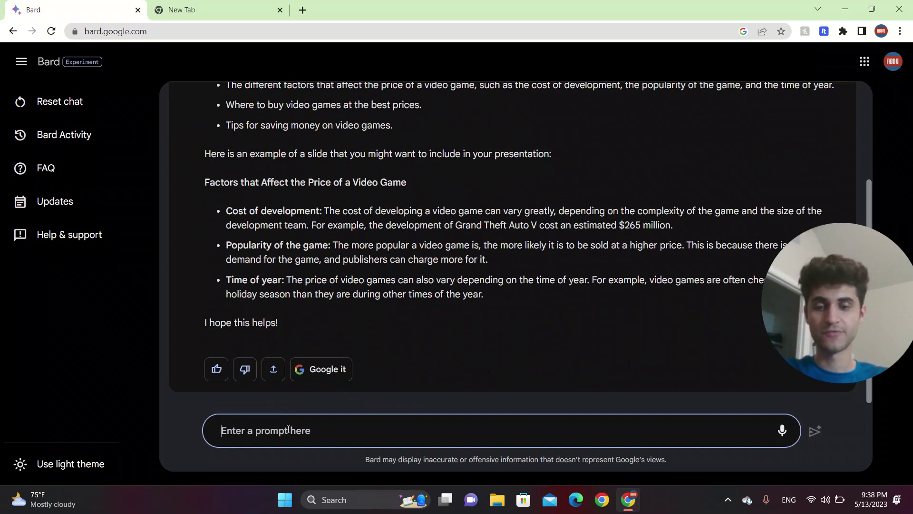
- Send the follow-up prompt 'can you create an actual presentation with pictures'
type("a")
key("BackSpace")
type("ca")
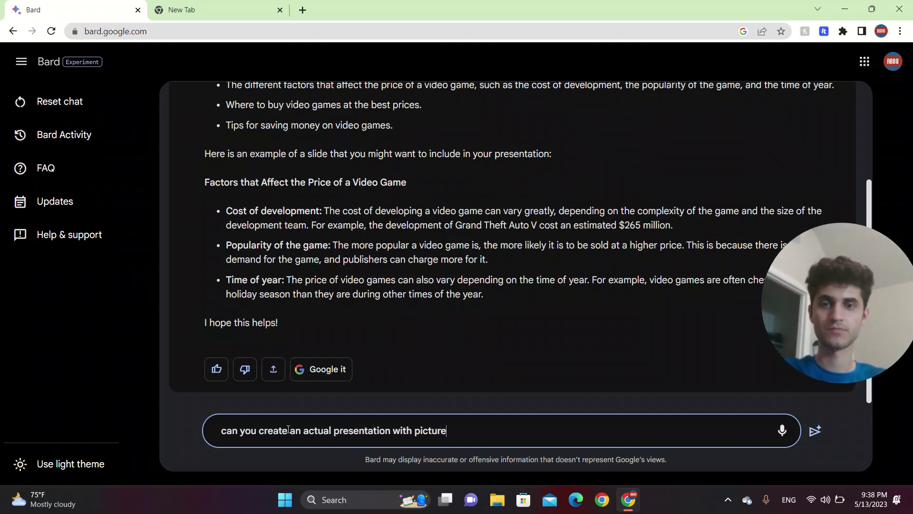
type("s")
key("Return")
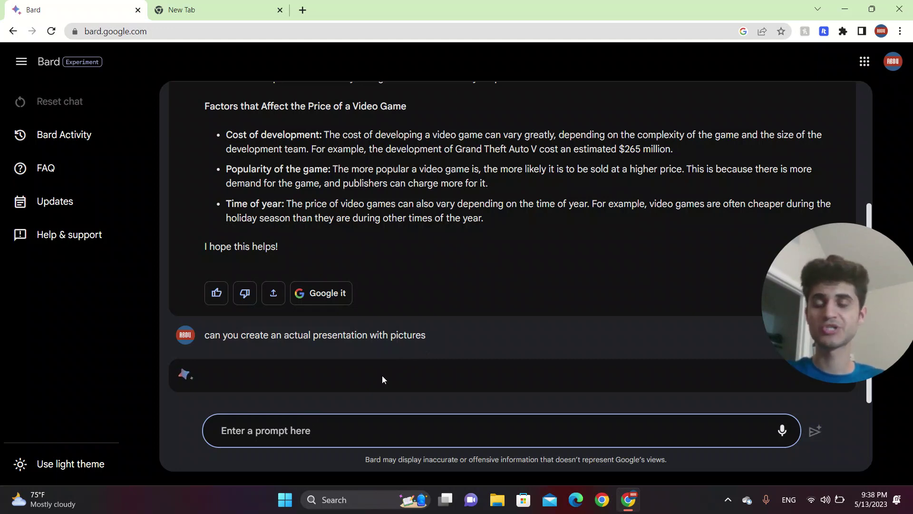
- Highlight the title slide lines and the Slide 2 price history heading while reading
scroll(383, 376, "down", 3)
scroll(383, 377, "up", 8)
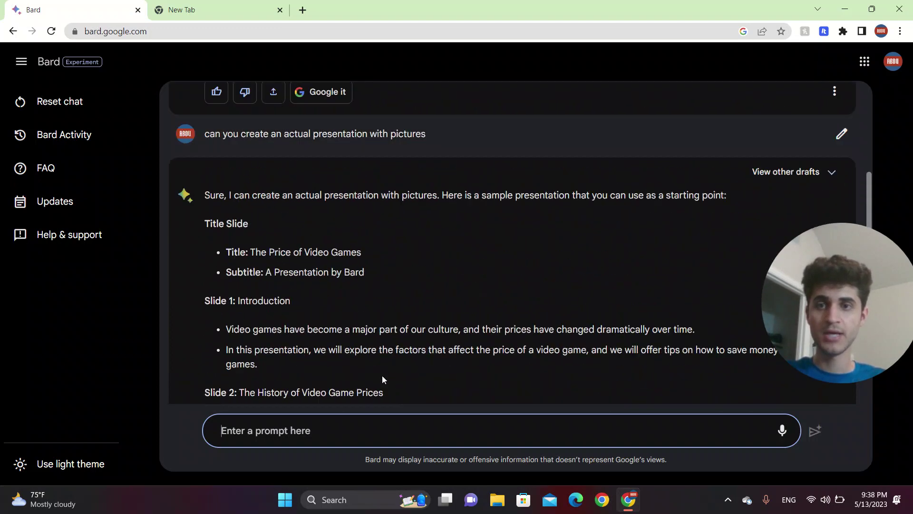
scroll(383, 380, "down", 3)
scroll(381, 379, "down", 3)
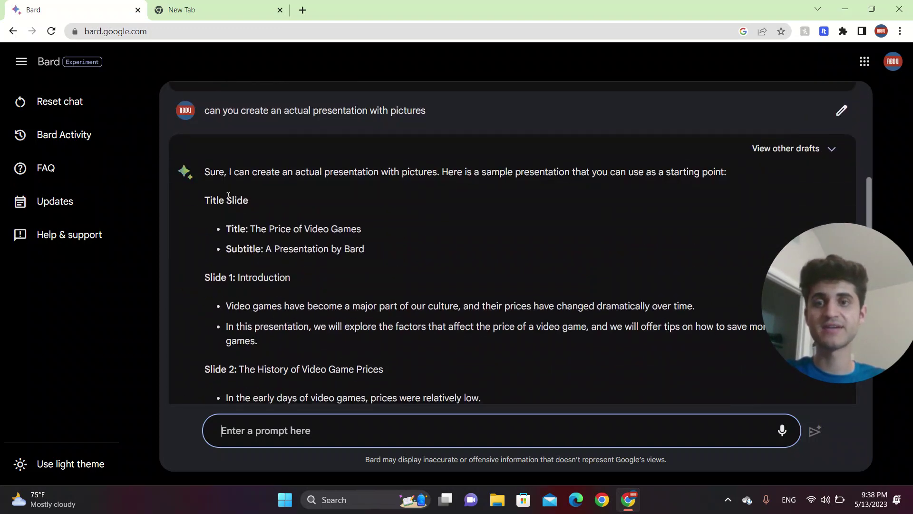
left_click_drag(223, 229, 264, 233)
left_click(375, 262)
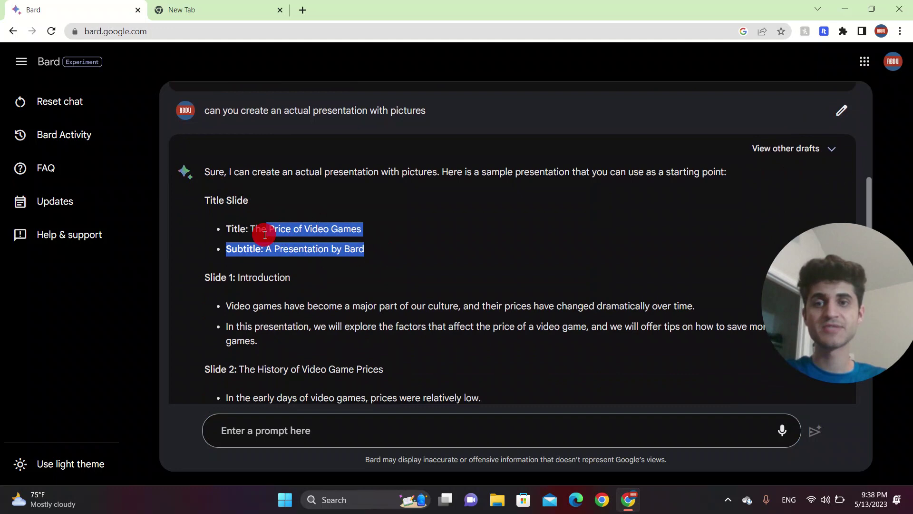
left_click(391, 279)
scroll(392, 279, "down", 1)
left_click_drag(212, 216, 380, 265)
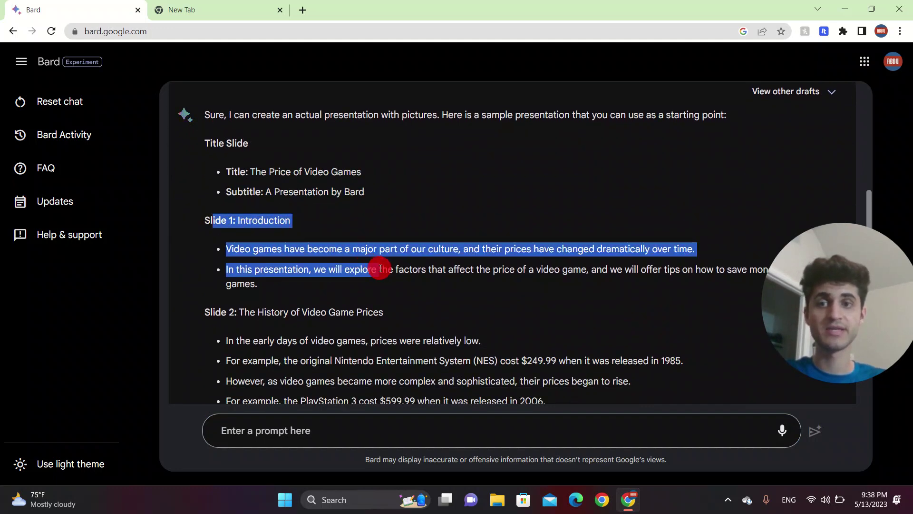
scroll(292, 208, "down", 2)
left_click(292, 207)
left_click_drag(235, 204, 409, 222)
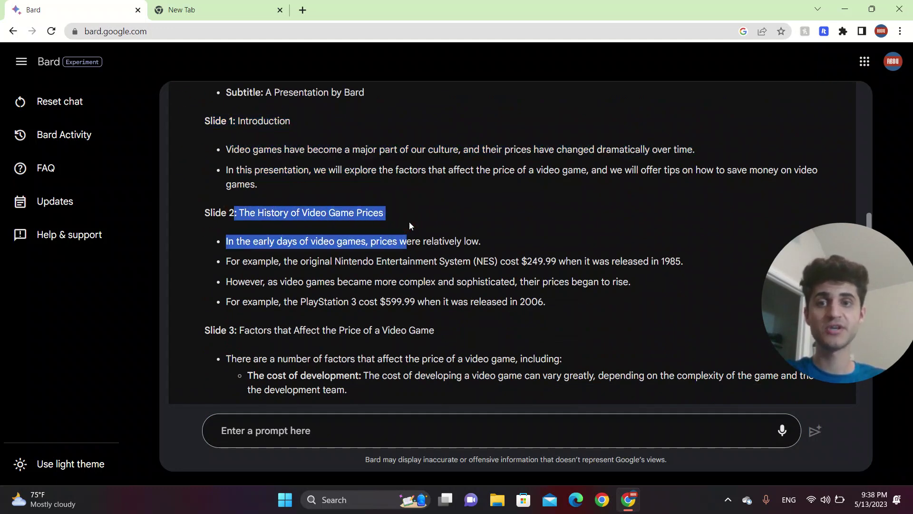
left_click(432, 220)
triple_click(229, 212)
- Highlight the Slide 3 and Slide 4 headings and read down to the Conclusion Slide
scroll(333, 267, "down", 1)
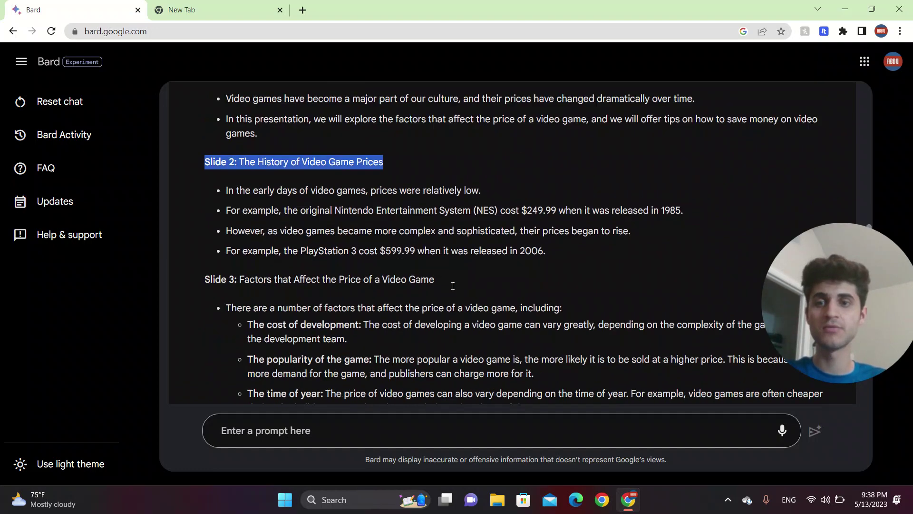
triple_click(331, 269)
double_click(307, 274)
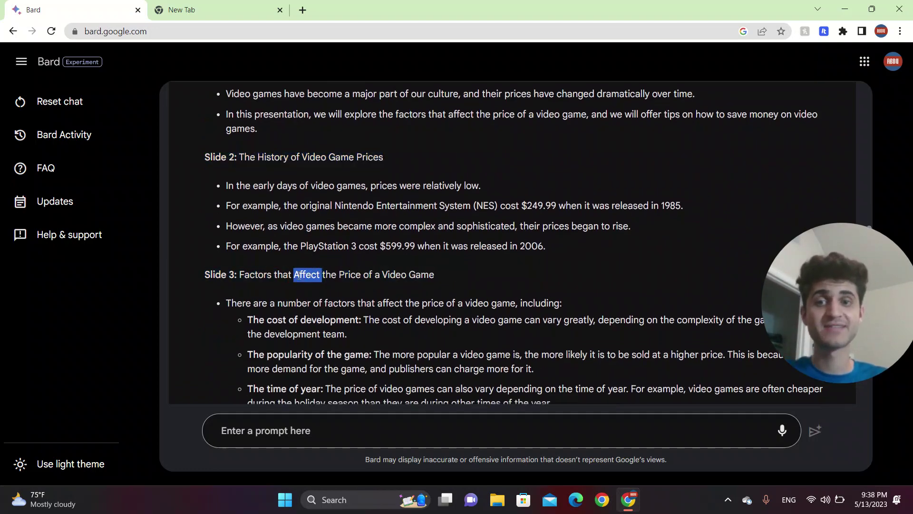
left_click(446, 287)
scroll(445, 287, "down", 5)
scroll(446, 292, "down", 1)
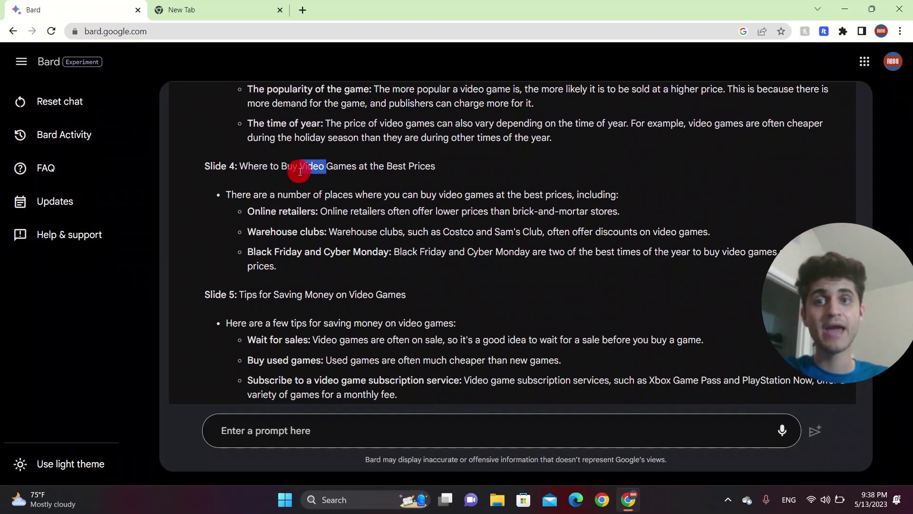
triple_click(301, 171)
scroll(300, 171, "down", 4)
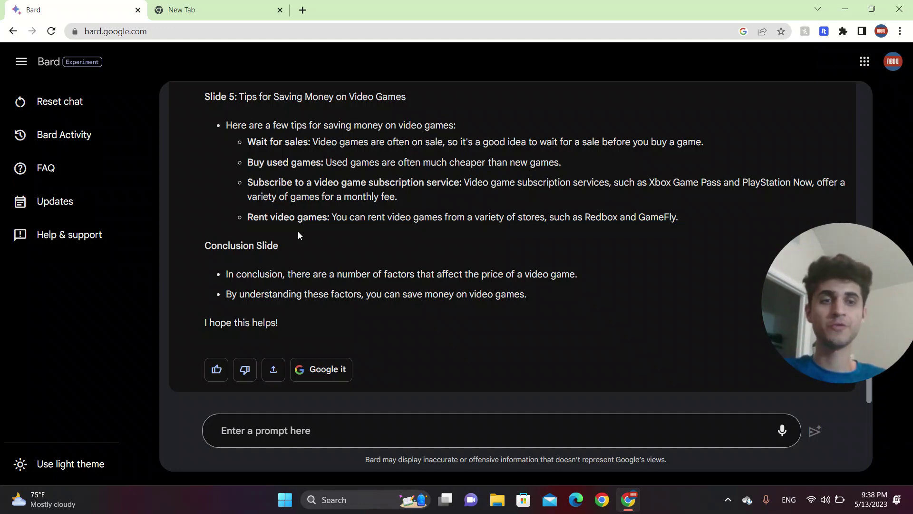
scroll(298, 231, "up", 20)
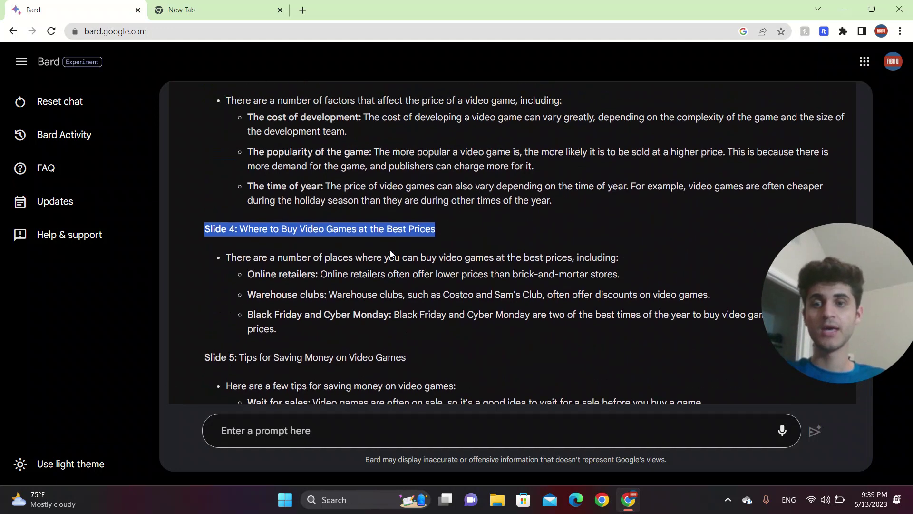
scroll(340, 369, "down", 10)
- Send the prompt 'can you send me the pictures'
scroll(341, 369, "down", 10)
left_click(293, 439)
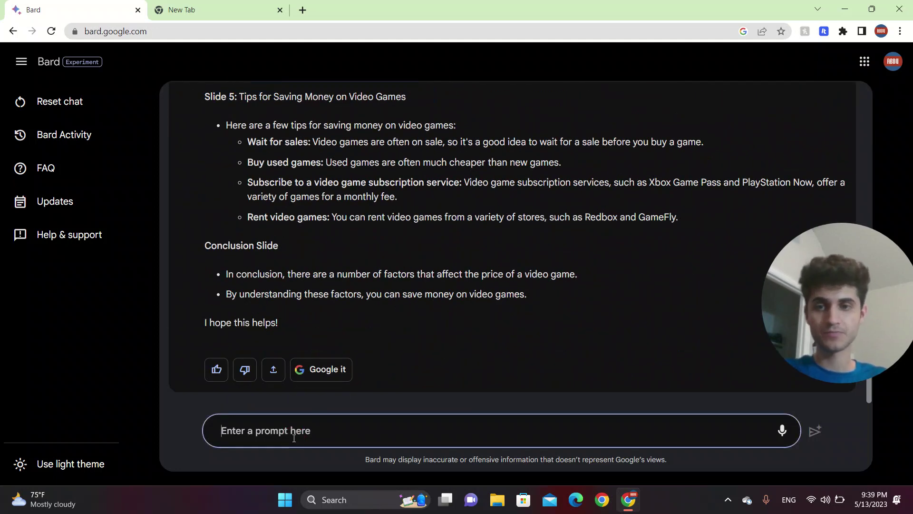
type("can you")
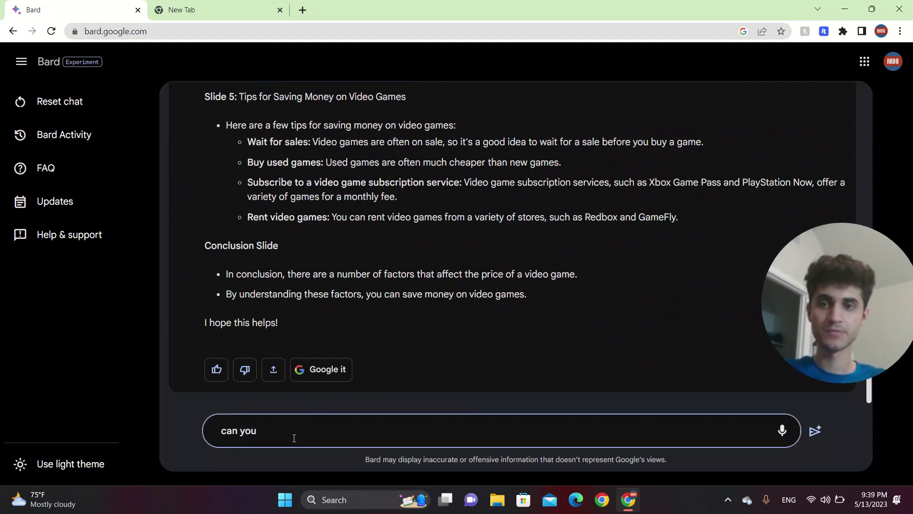
type(" send me the pictur")
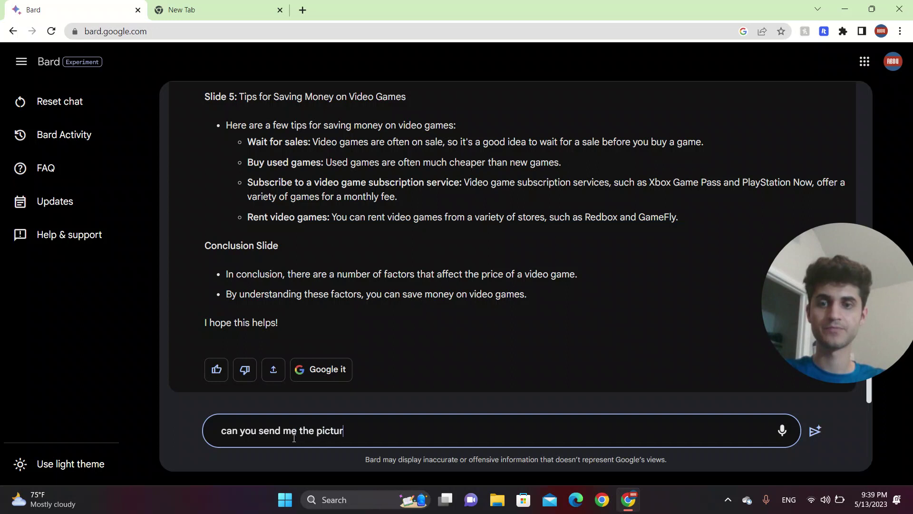
type("es")
key("Return")
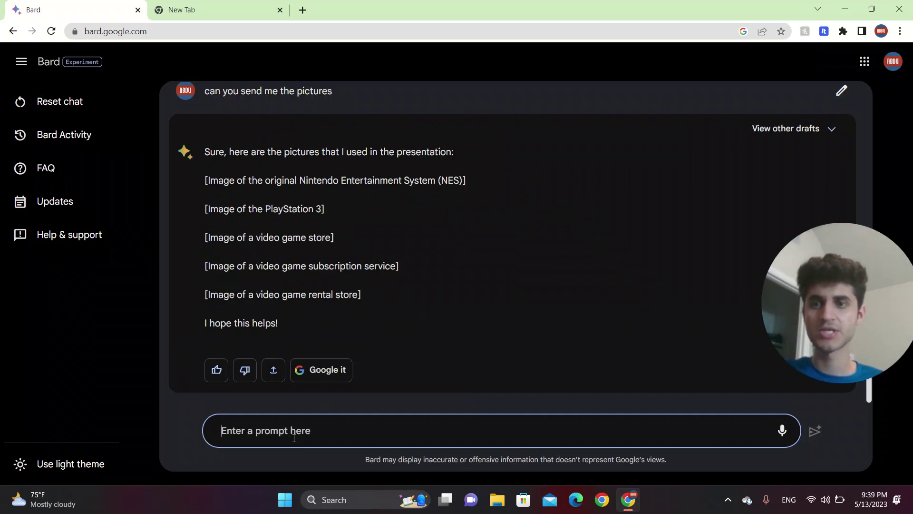
- Highlight the five returned image placeholders, from the NES to the rental store
left_click_drag(226, 161, 408, 224)
left_click(450, 236)
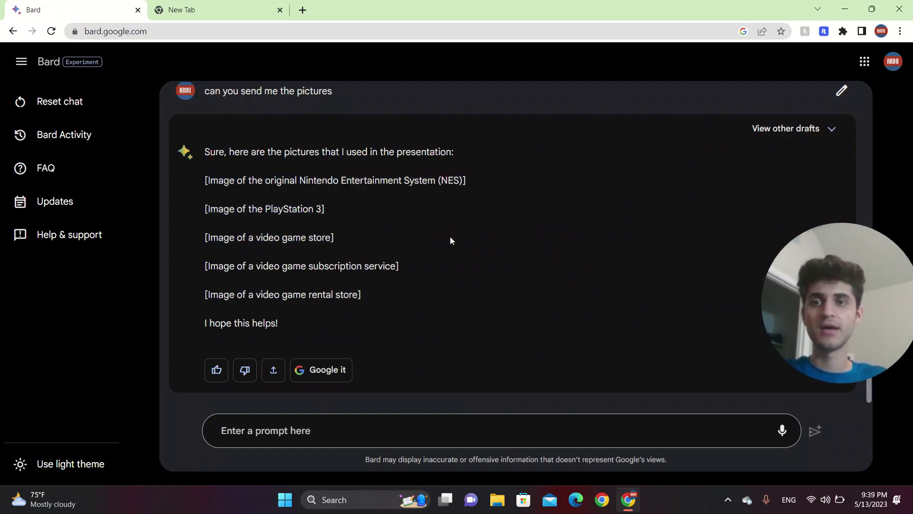
left_click_drag(251, 209, 271, 255)
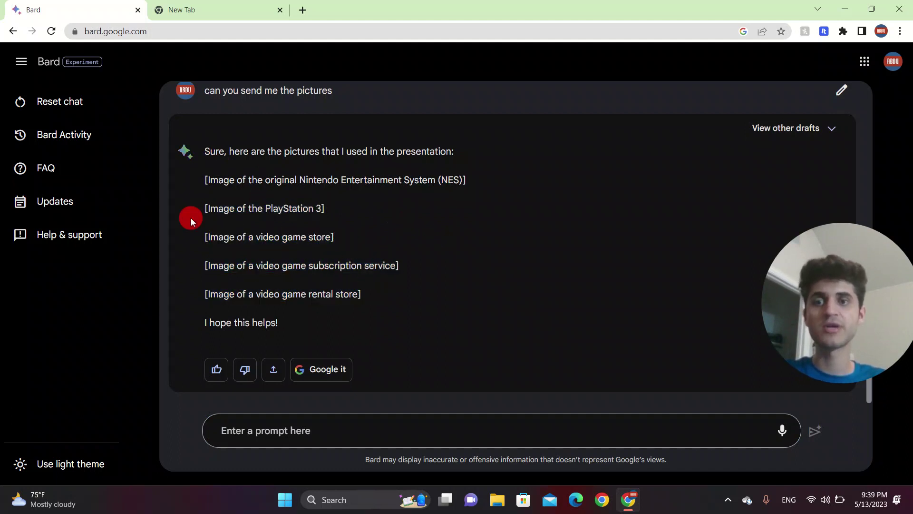
left_click_drag(189, 218, 380, 301)
left_click(425, 311)
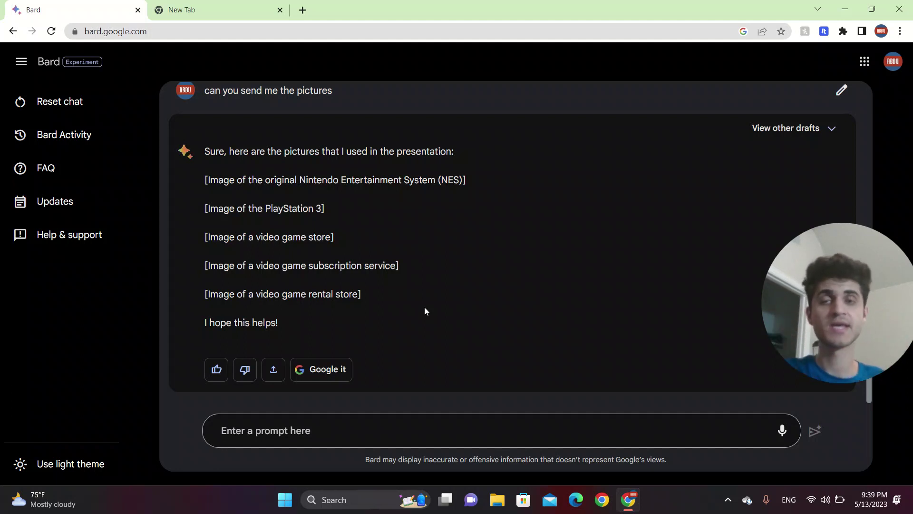
scroll(424, 310, "up", 1)
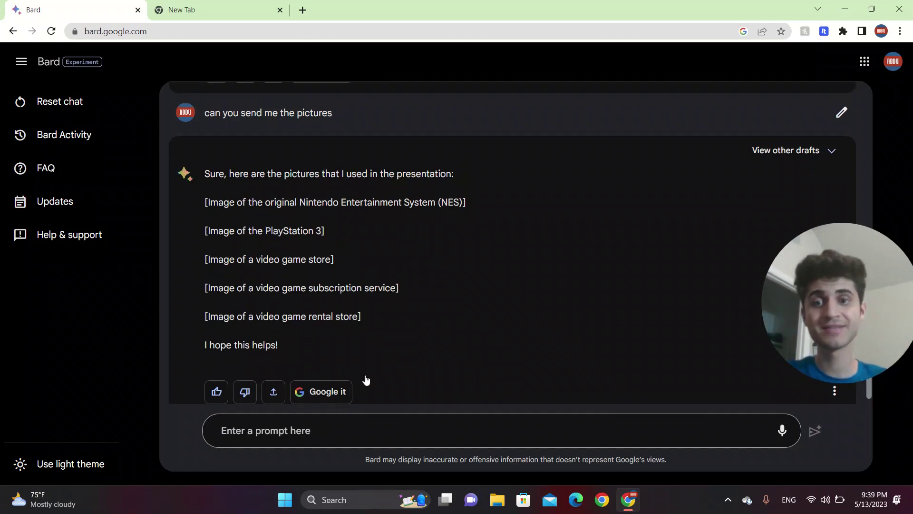
scroll(440, 346, "down", 1)
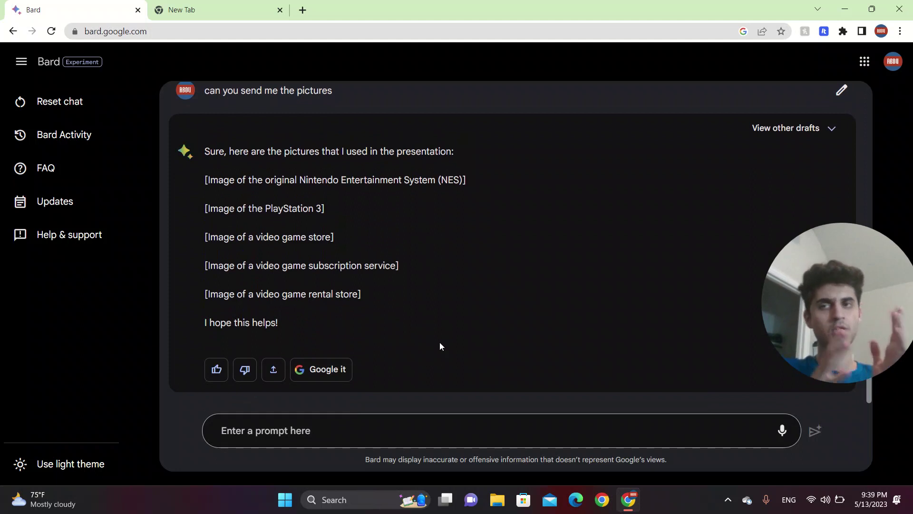
- Ask Bard 'can you write me a script'
left_click(268, 437)
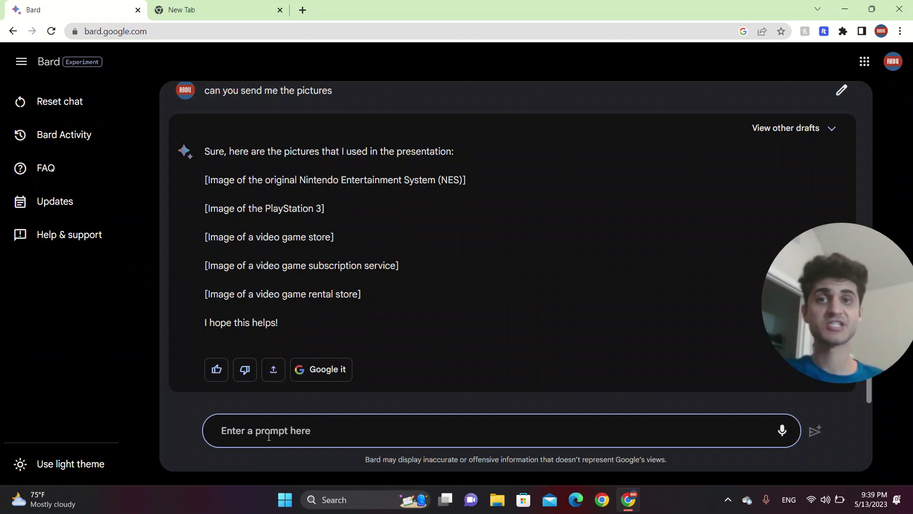
type("c")
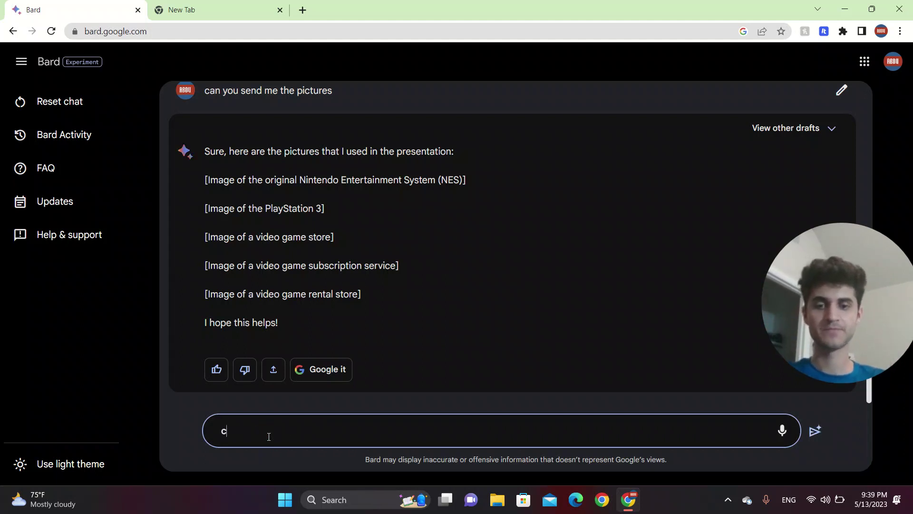
type("an you write me a s")
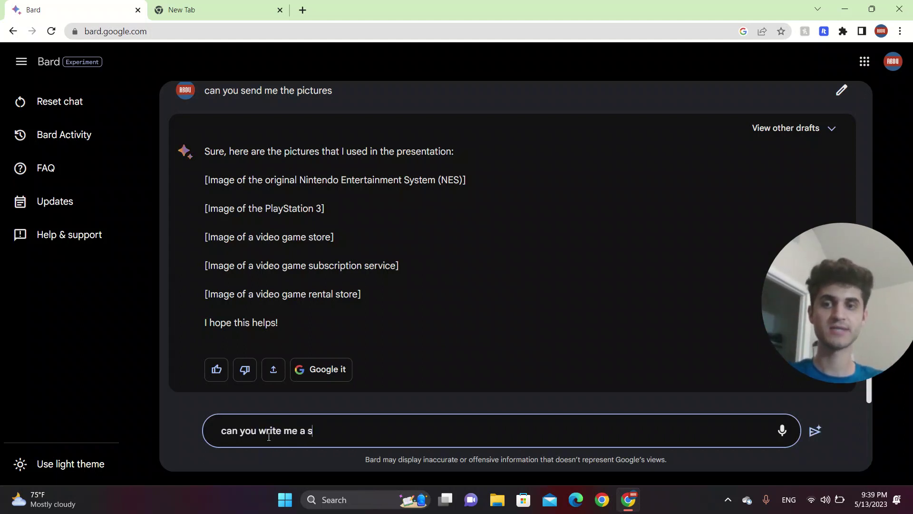
type("cript")
key("Return")
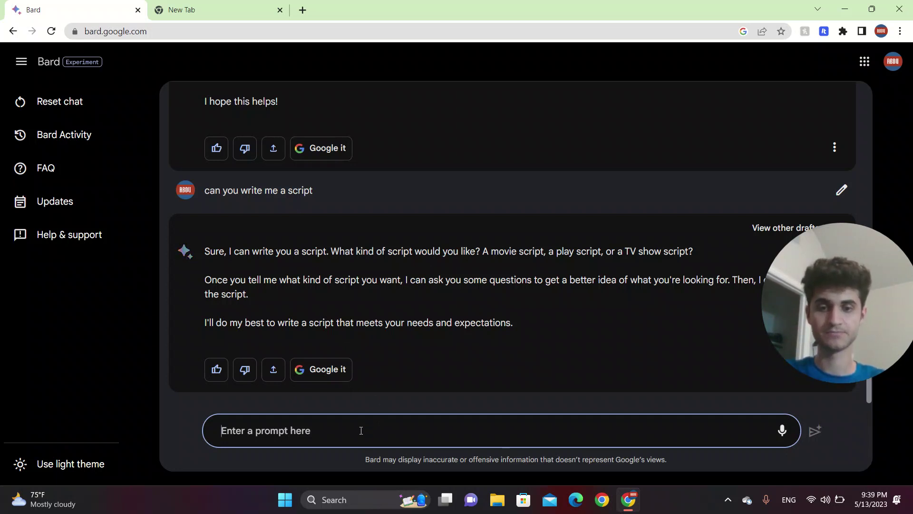
- Reply 'about games' and read the two-scene script with a Narrator and two Characters
type("about games")
key("Return")
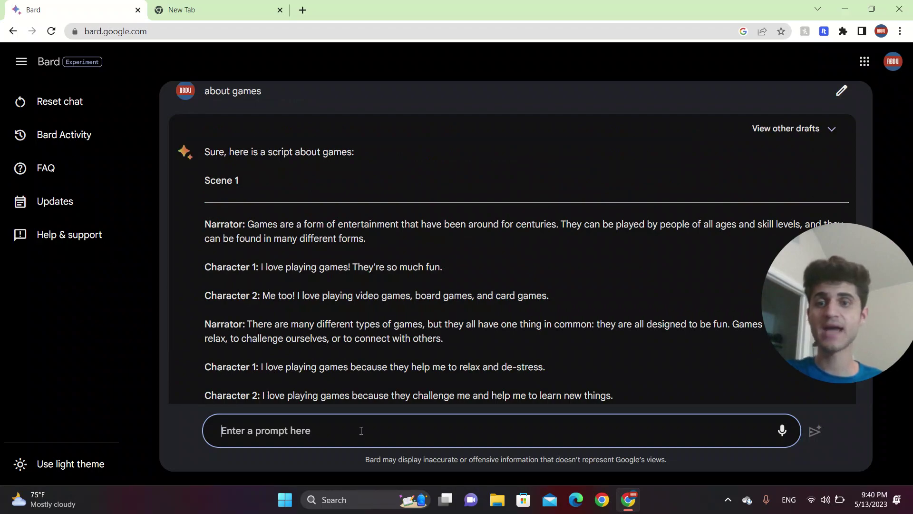
scroll(590, 302, "down", 1)
scroll(595, 303, "down", 3)
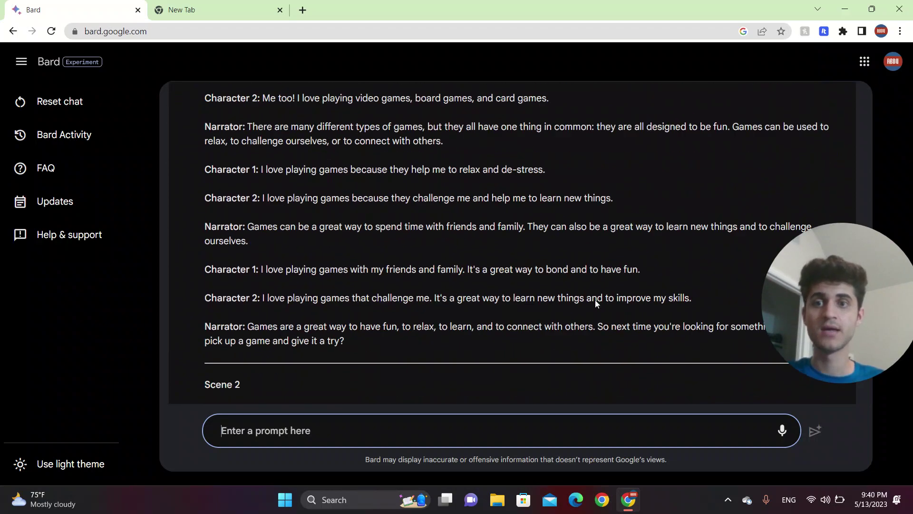
scroll(596, 303, "up", 3)
scroll(596, 303, "down", 1)
scroll(595, 303, "down", 10)
scroll(595, 303, "up", 13)
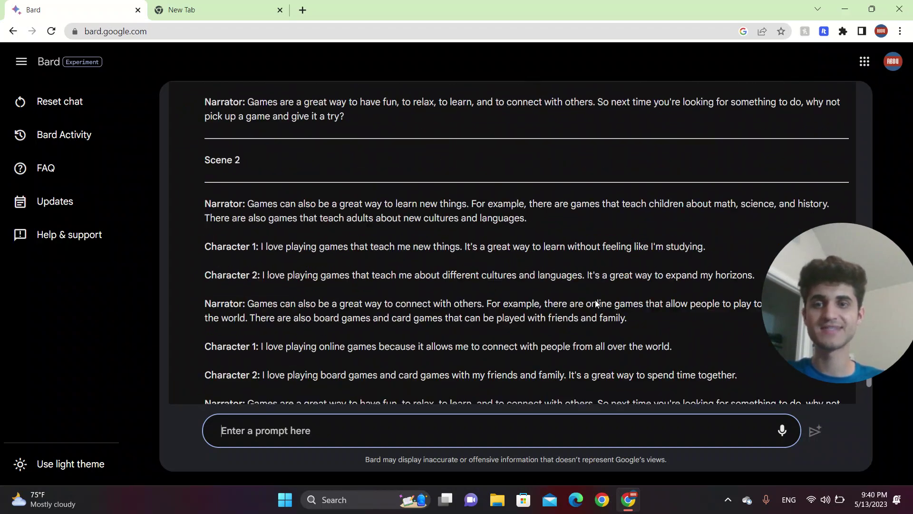
scroll(596, 303, "down", 9)
scroll(303, 372, "up", 15)
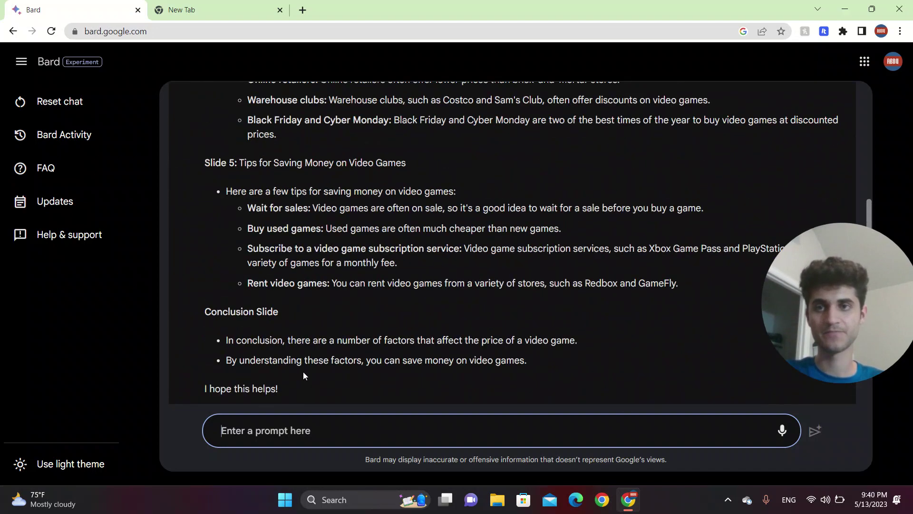
- Send 'can you create me a presentation script about the game and the price' and read the Introduction
type("can you creat")
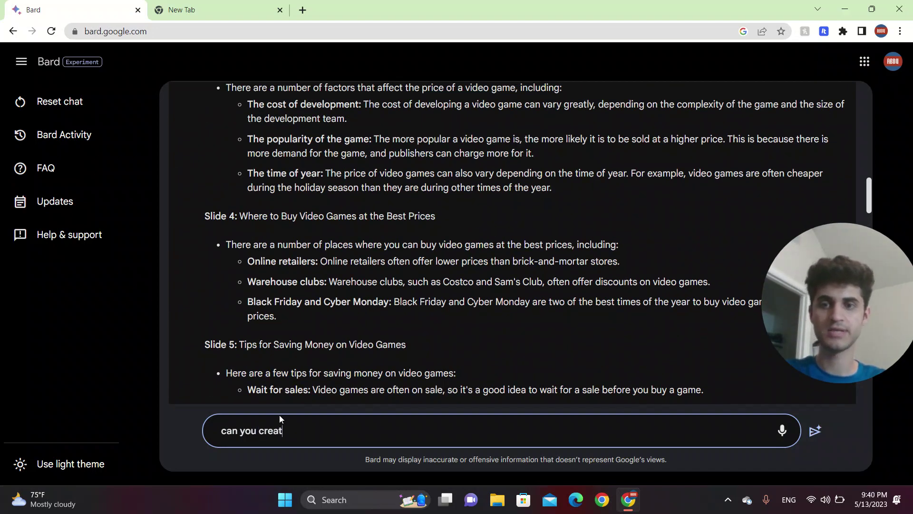
type("e me a prese")
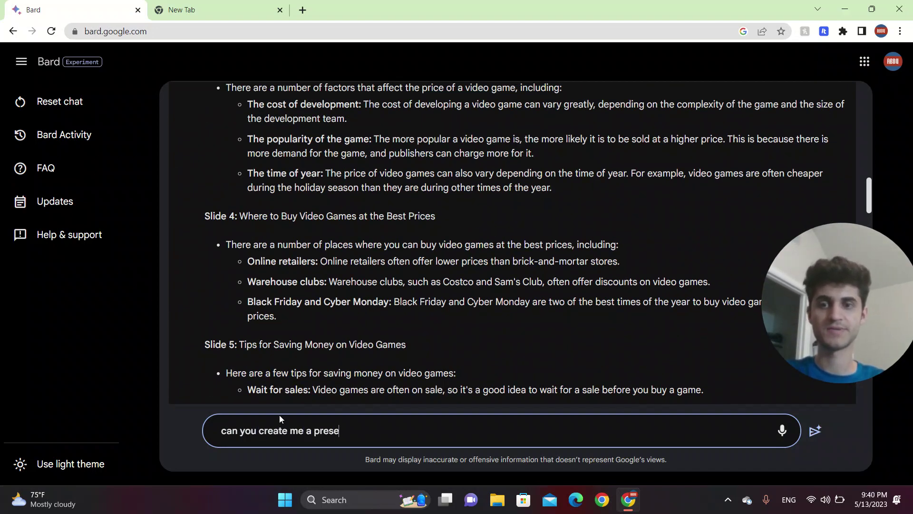
type("ntation sc")
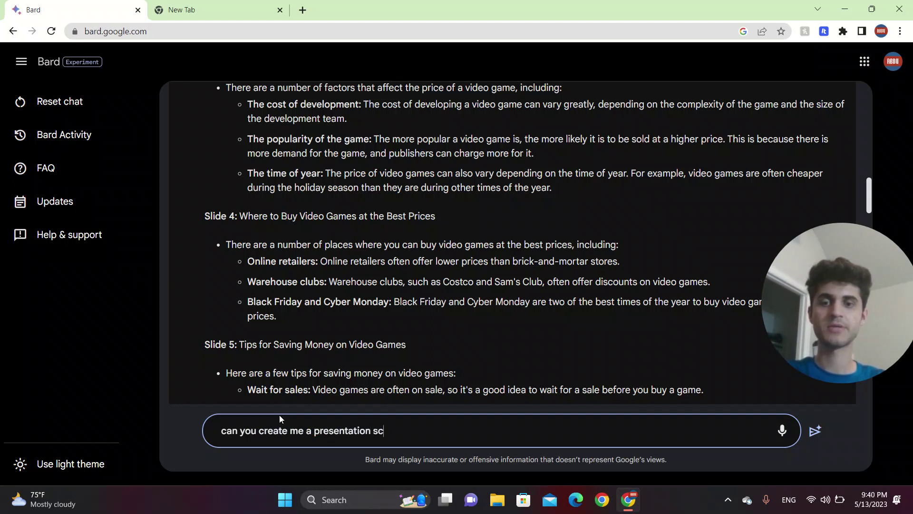
type("ript about the g")
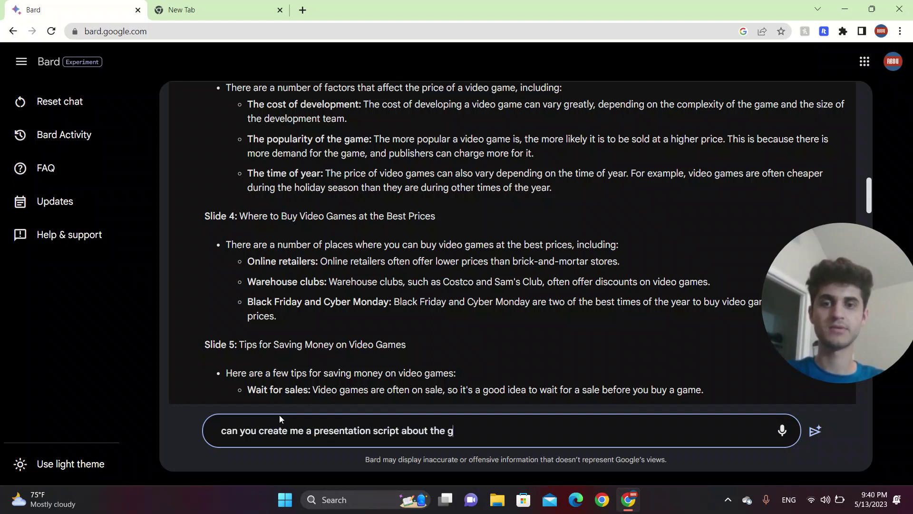
type("ame and the price")
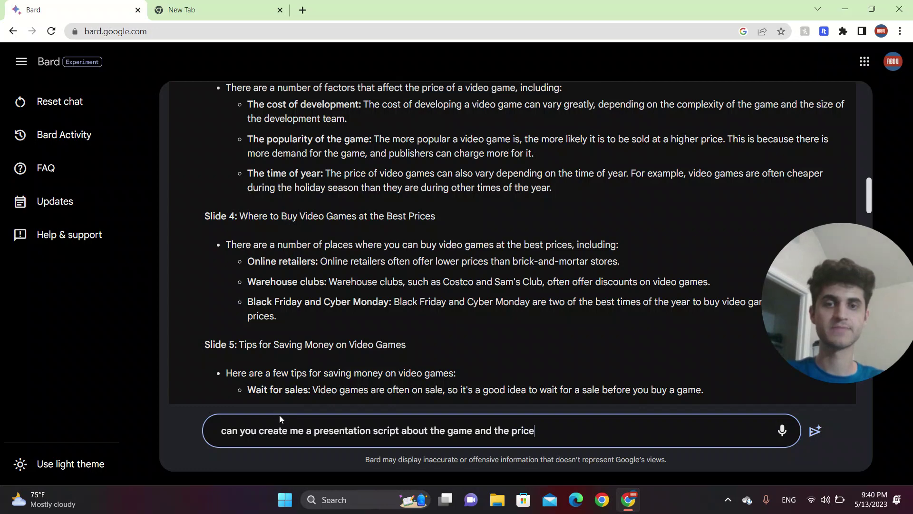
key("Return")
scroll(360, 349, "up", 10)
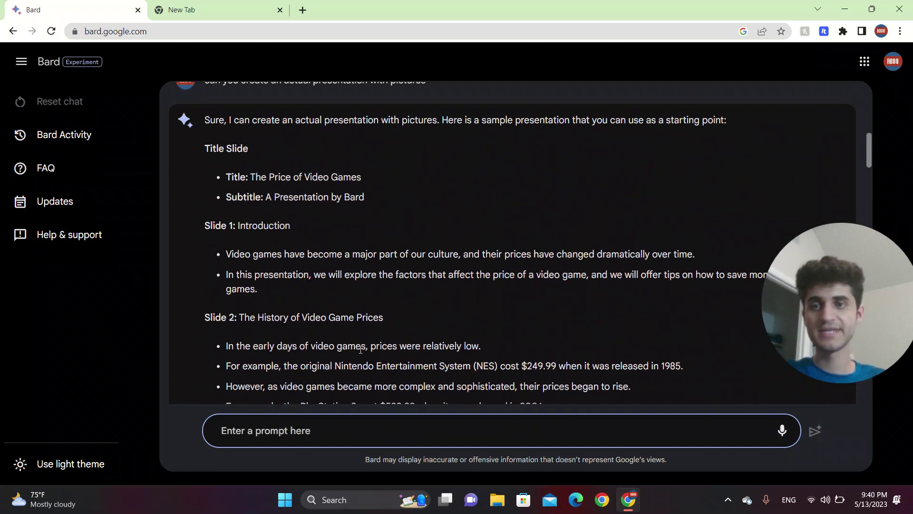
scroll(360, 350, "up", 5)
scroll(360, 350, "down", 20)
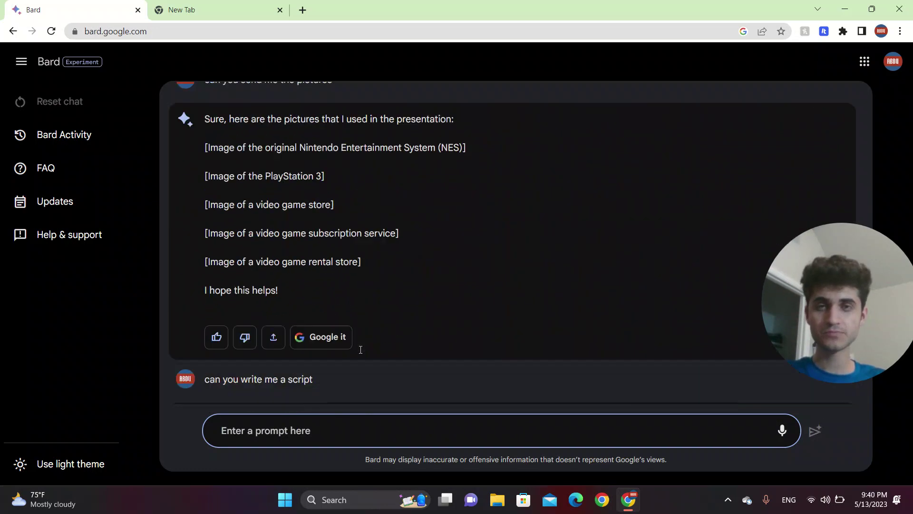
scroll(360, 350, "down", 20)
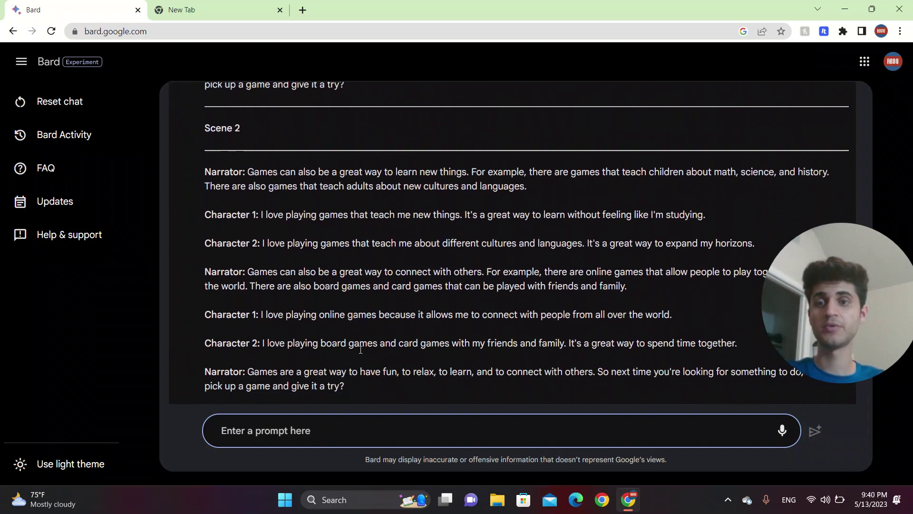
scroll(360, 350, "down", 15)
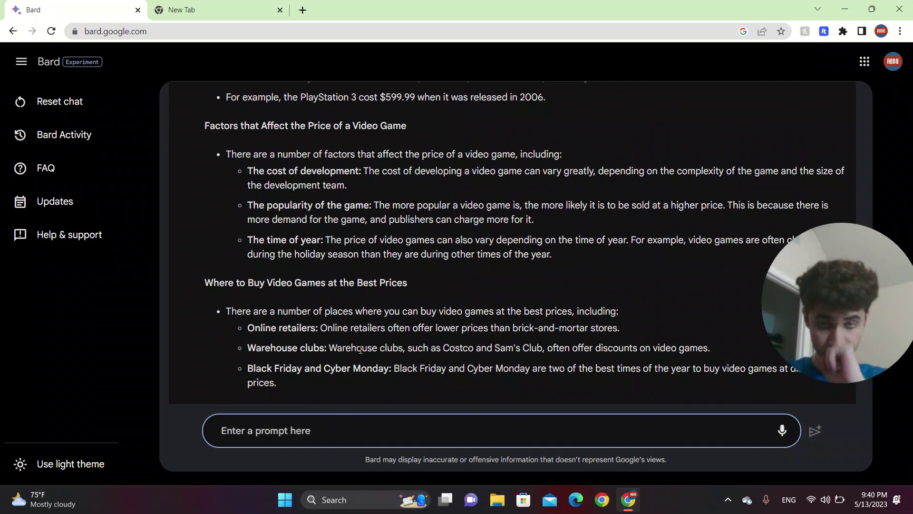
scroll(360, 349, "up", 6)
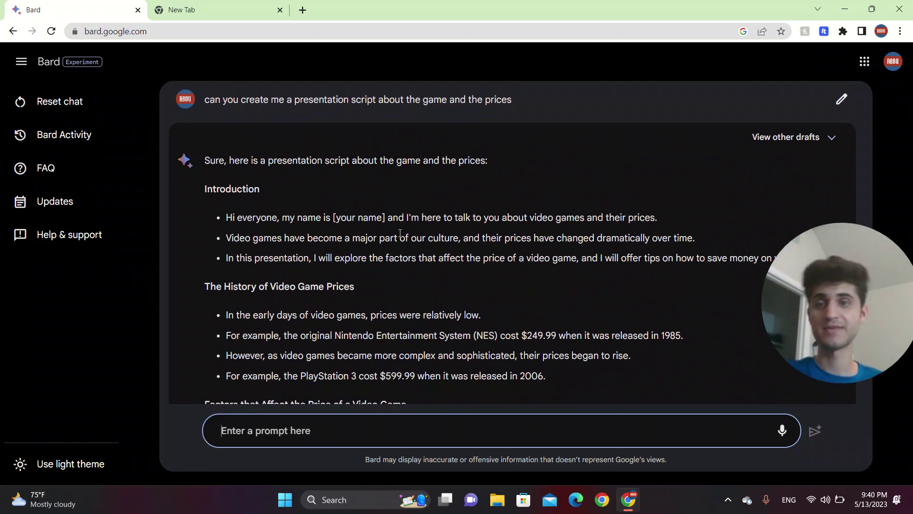
scroll(400, 233, "down", 4)
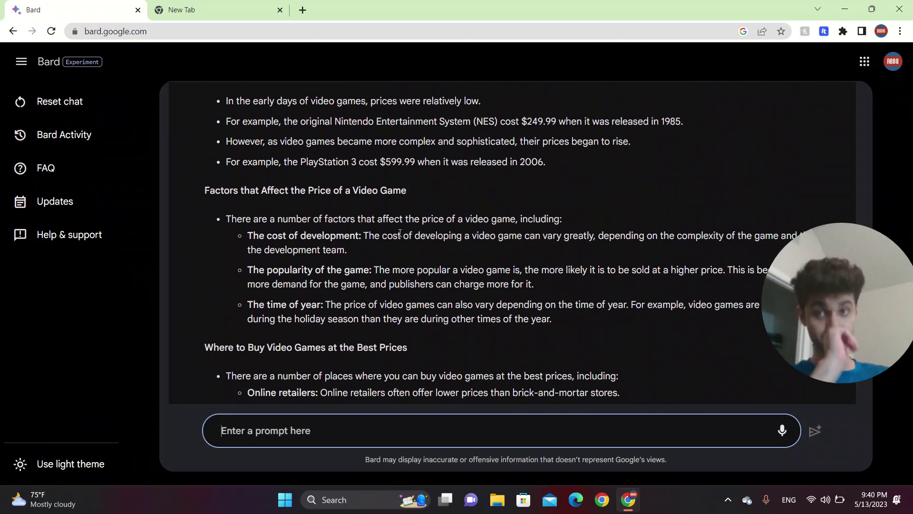
scroll(400, 233, "up", 2)
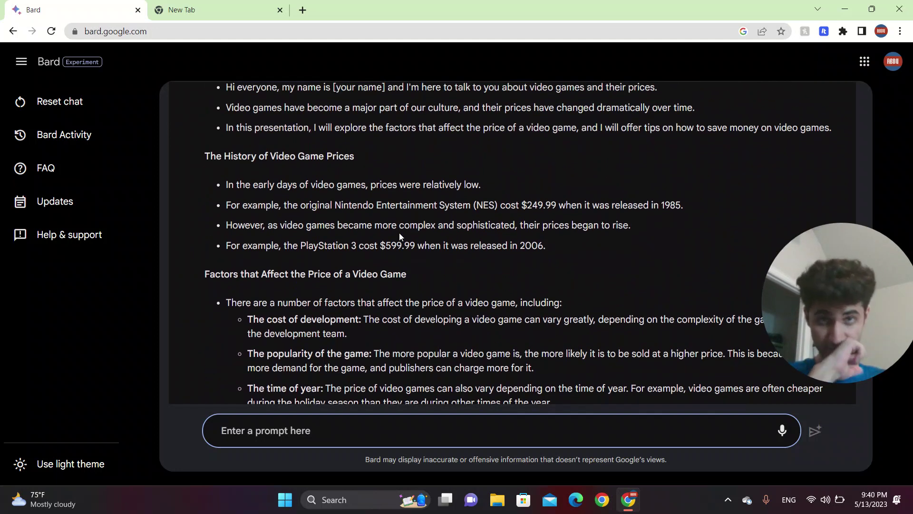
scroll(399, 233, "down", 1)
scroll(404, 282, "down", 1)
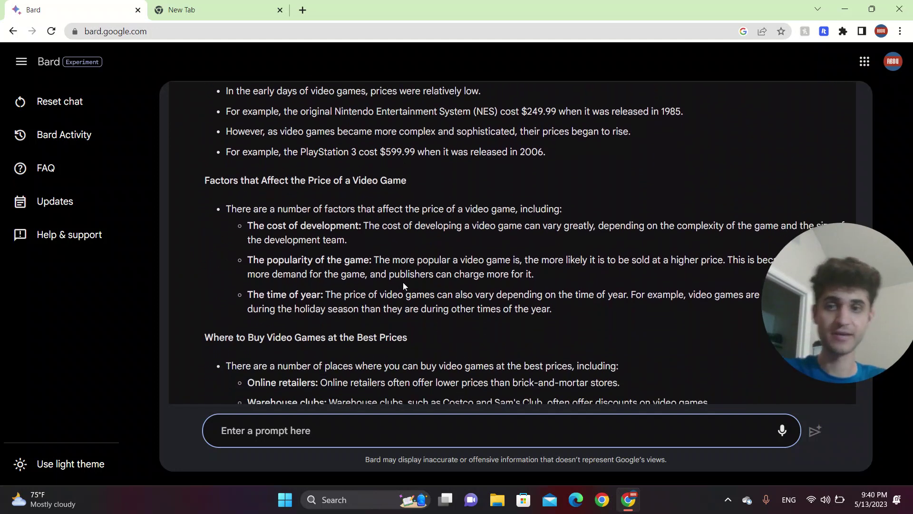
scroll(403, 282, "down", 7)
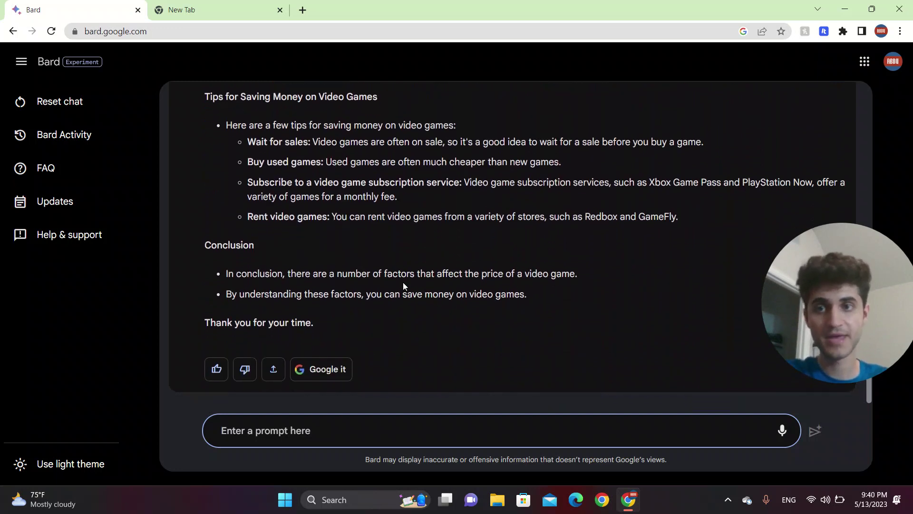
left_click_drag(261, 286, 449, 293)
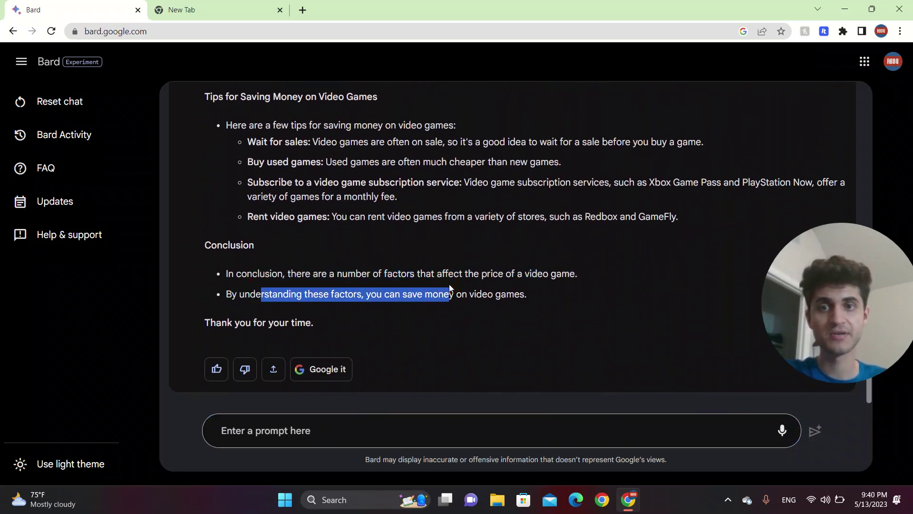
left_click(531, 278)
triple_click(406, 317)
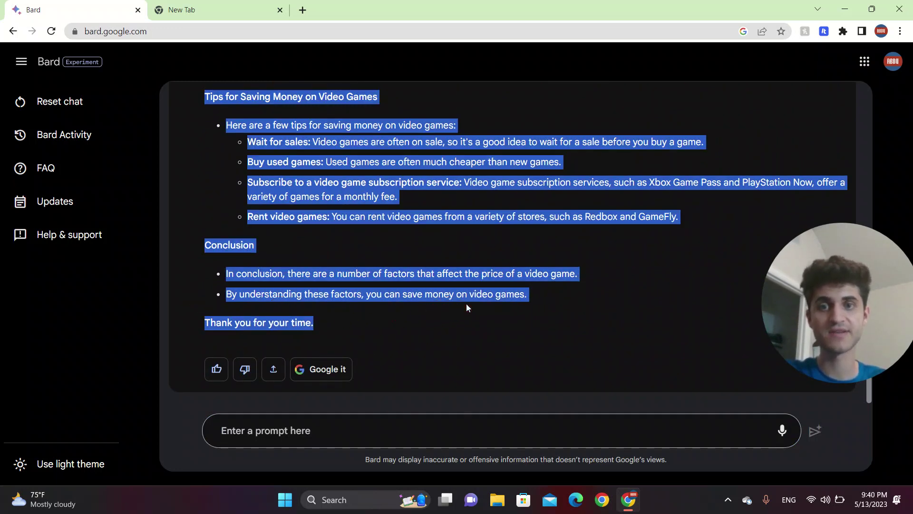
left_click(523, 307)
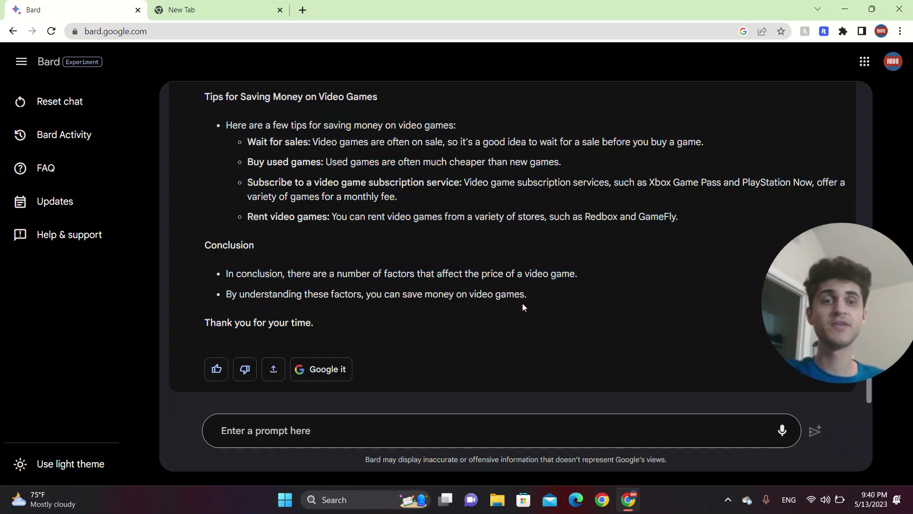